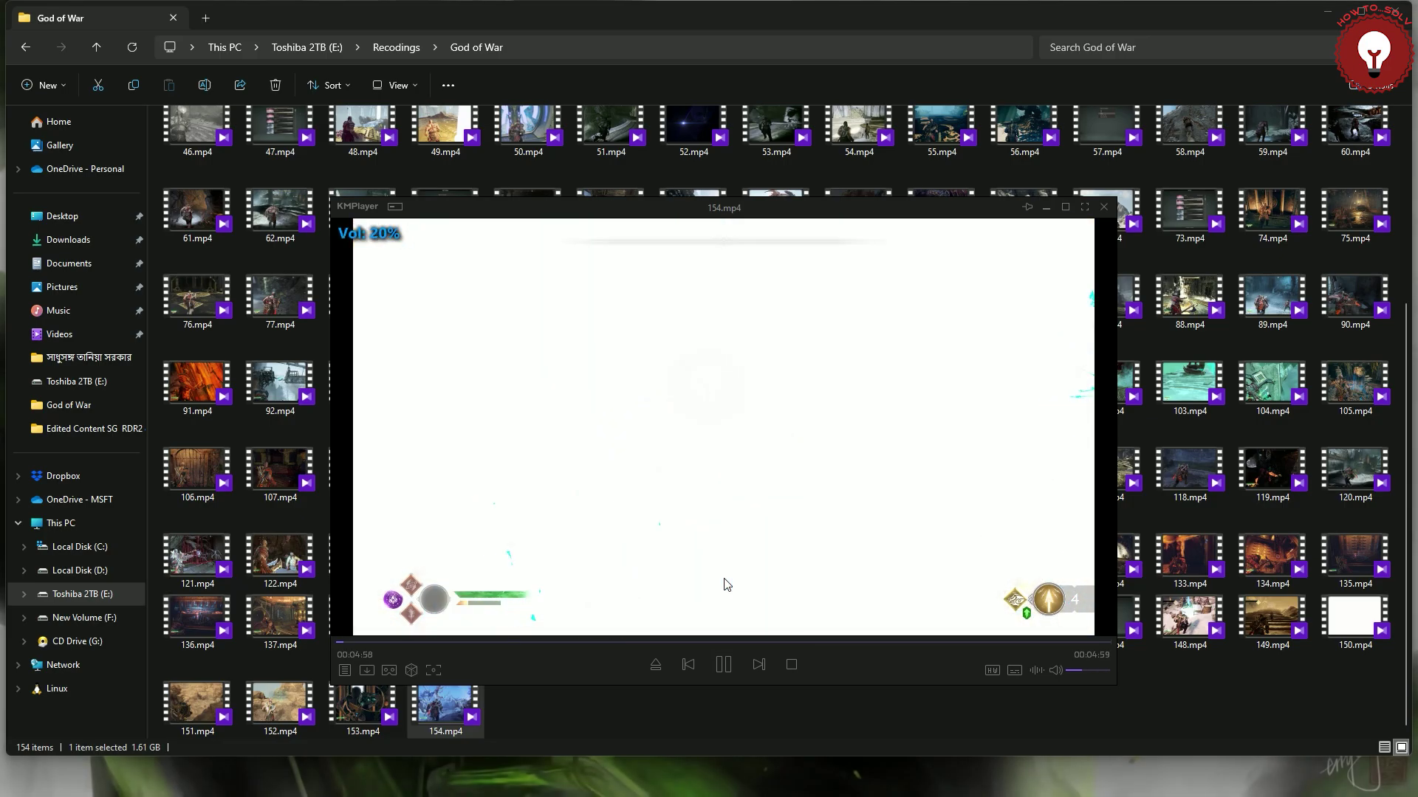
Play 154.mp4 from about its midpoint in KMPlayer to check the sound, pause it and close the player.
left_click(665, 642)
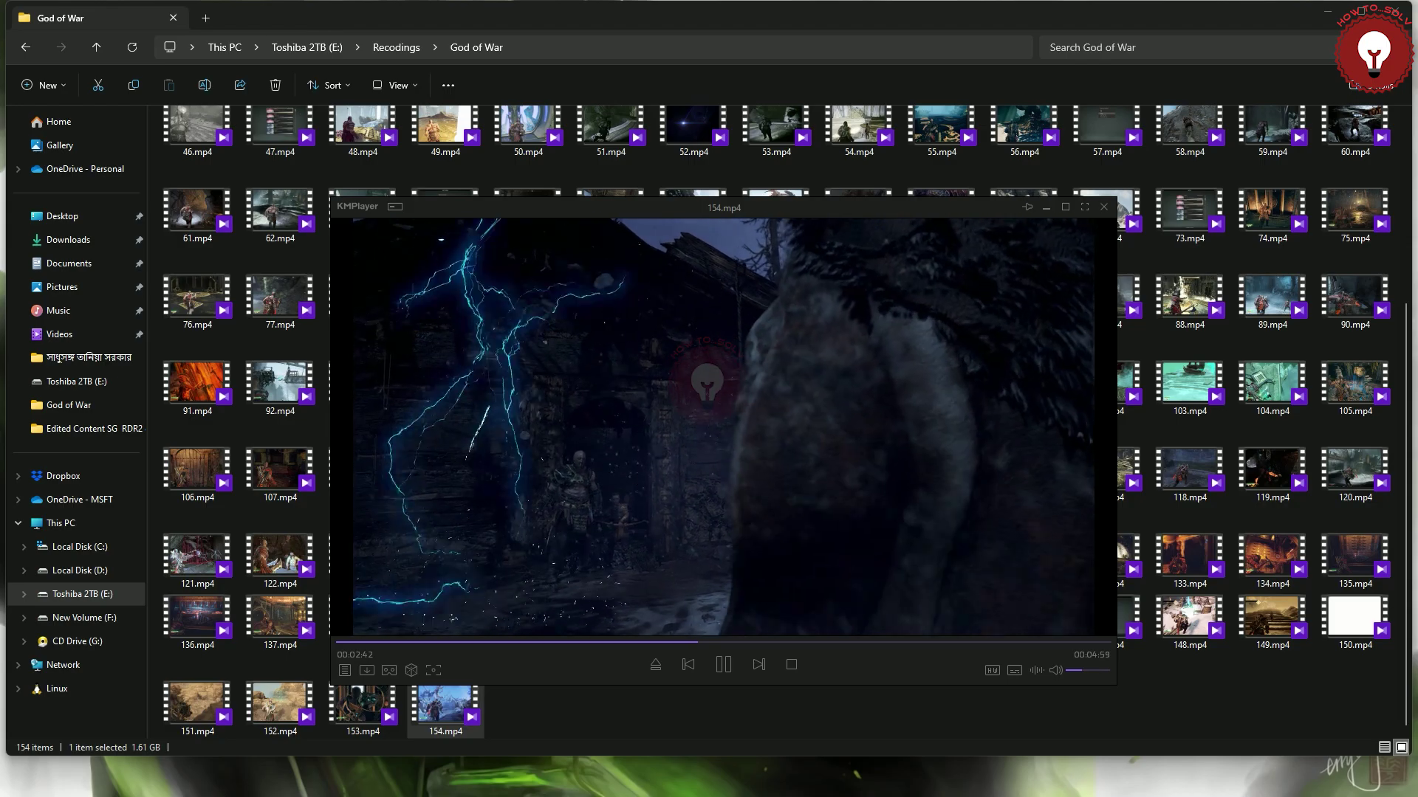
left_click(869, 392)
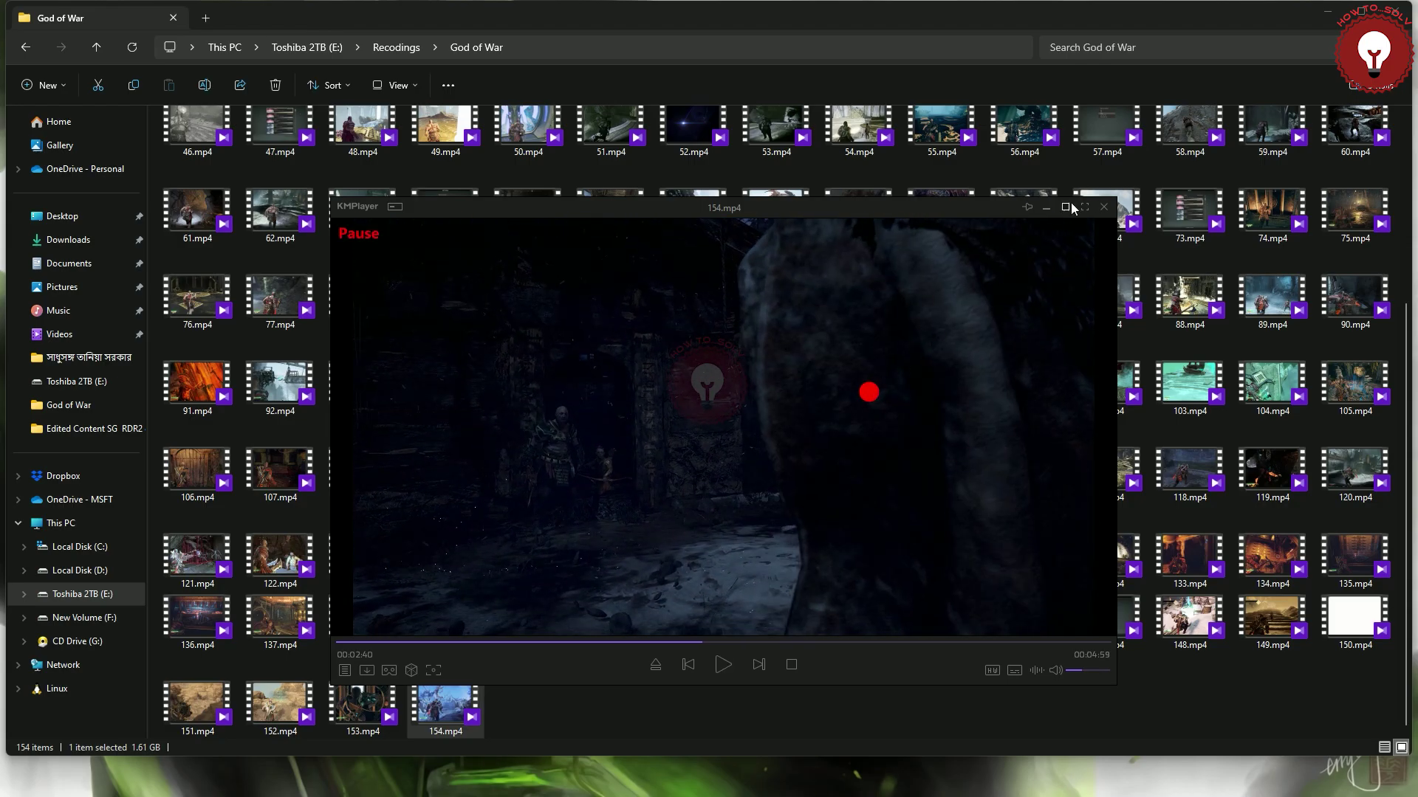
left_click(1104, 206)
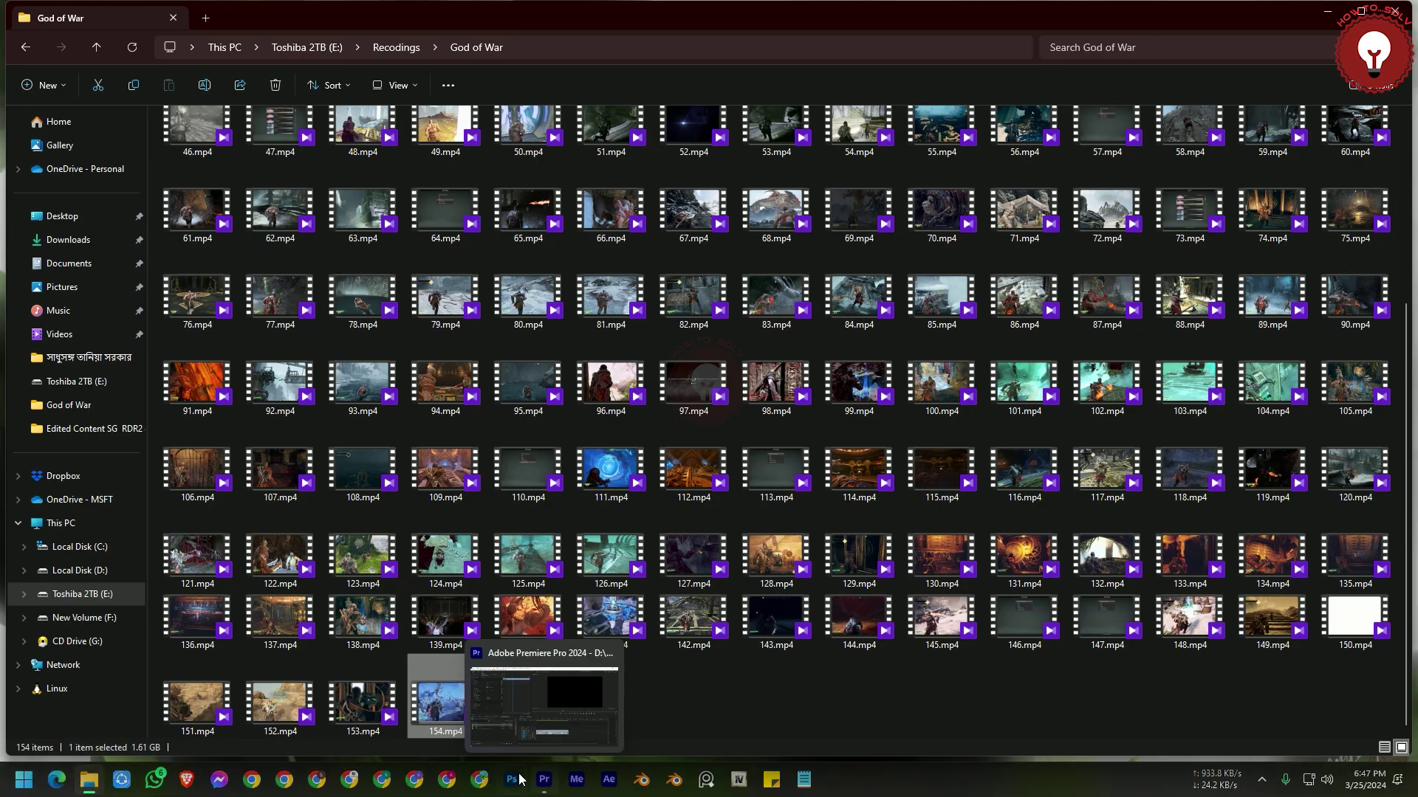
Switch to Premiere Pro, play the 154 sequence to check its audio, stop playback and minimize the window.
left_click(550, 784)
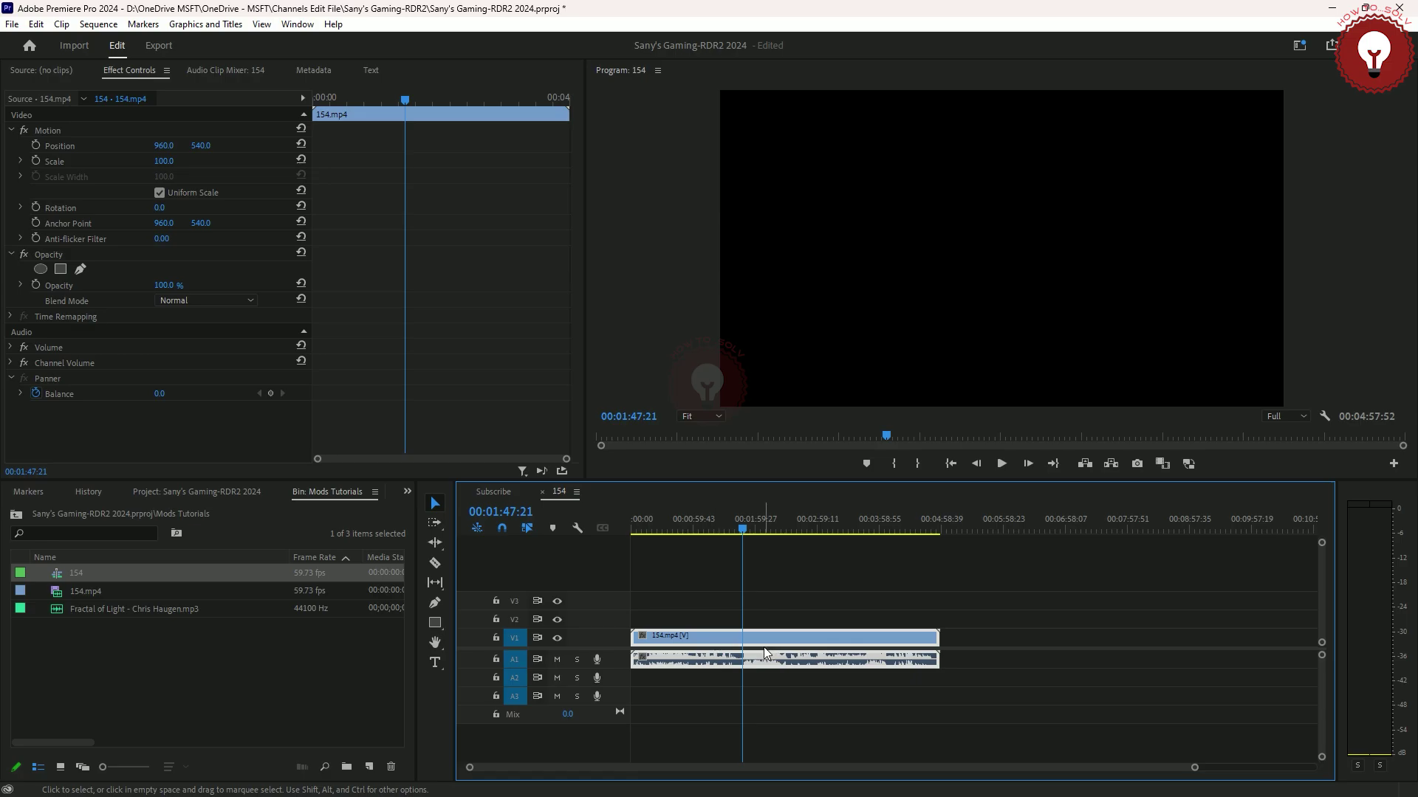
key("space")
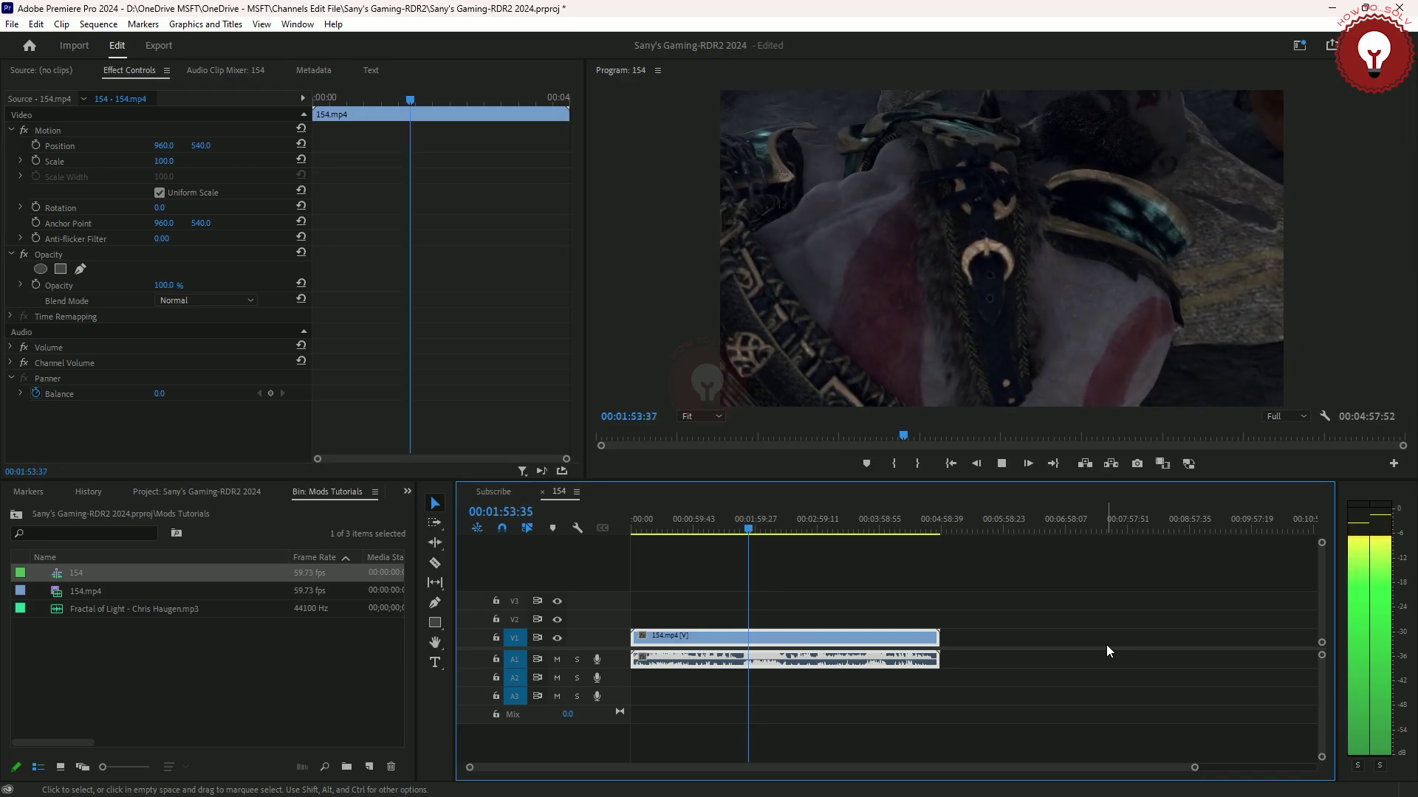
left_click(1001, 463)
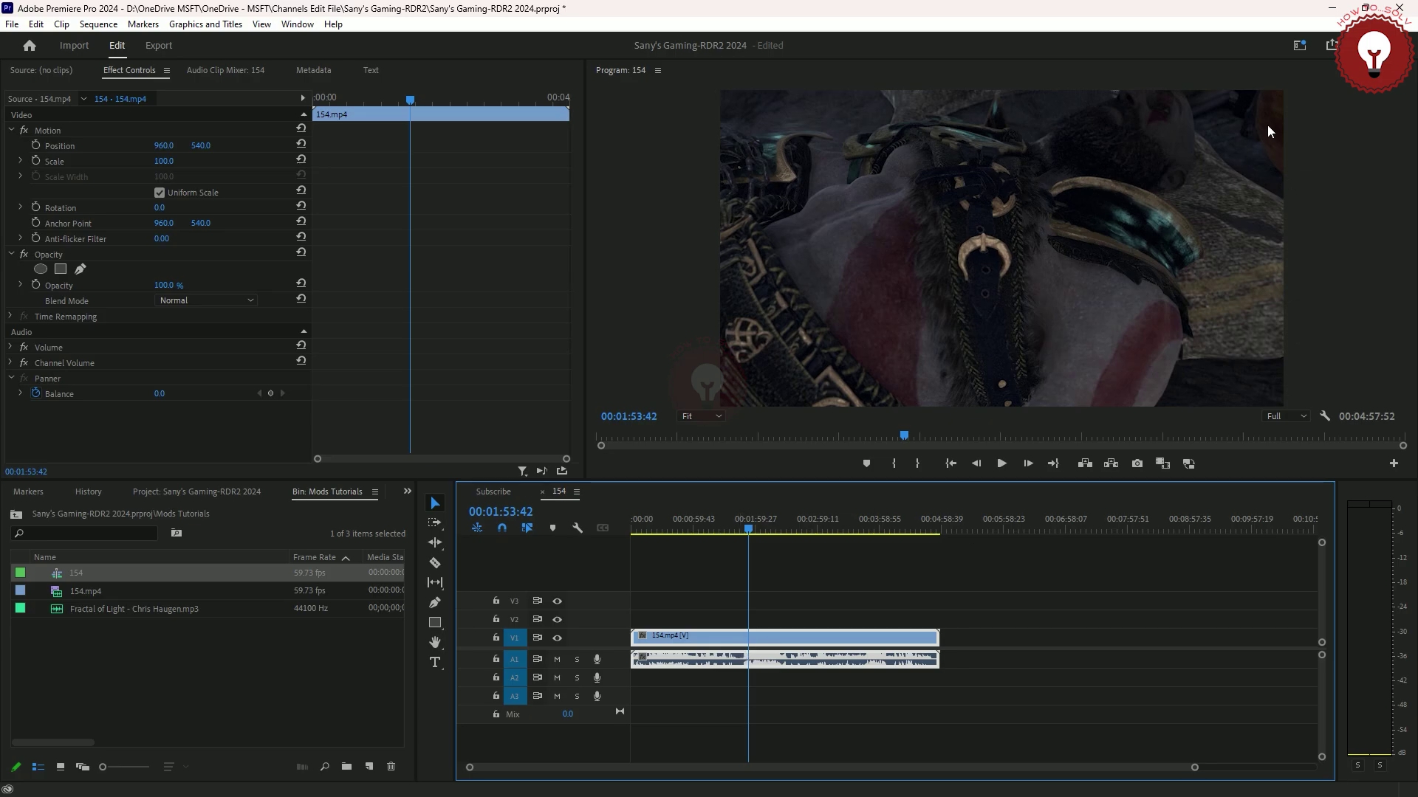
left_click(1331, 8)
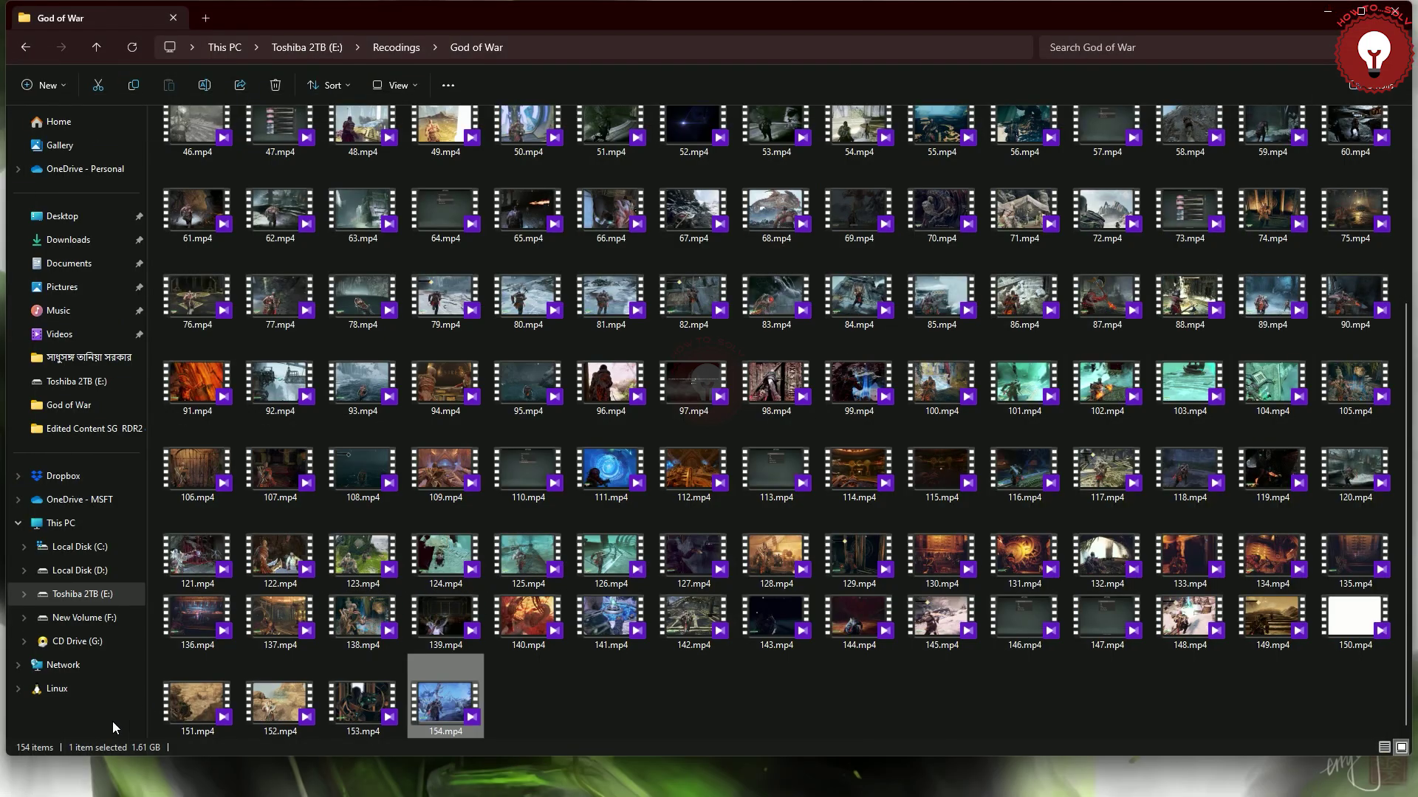
left_click(24, 779)
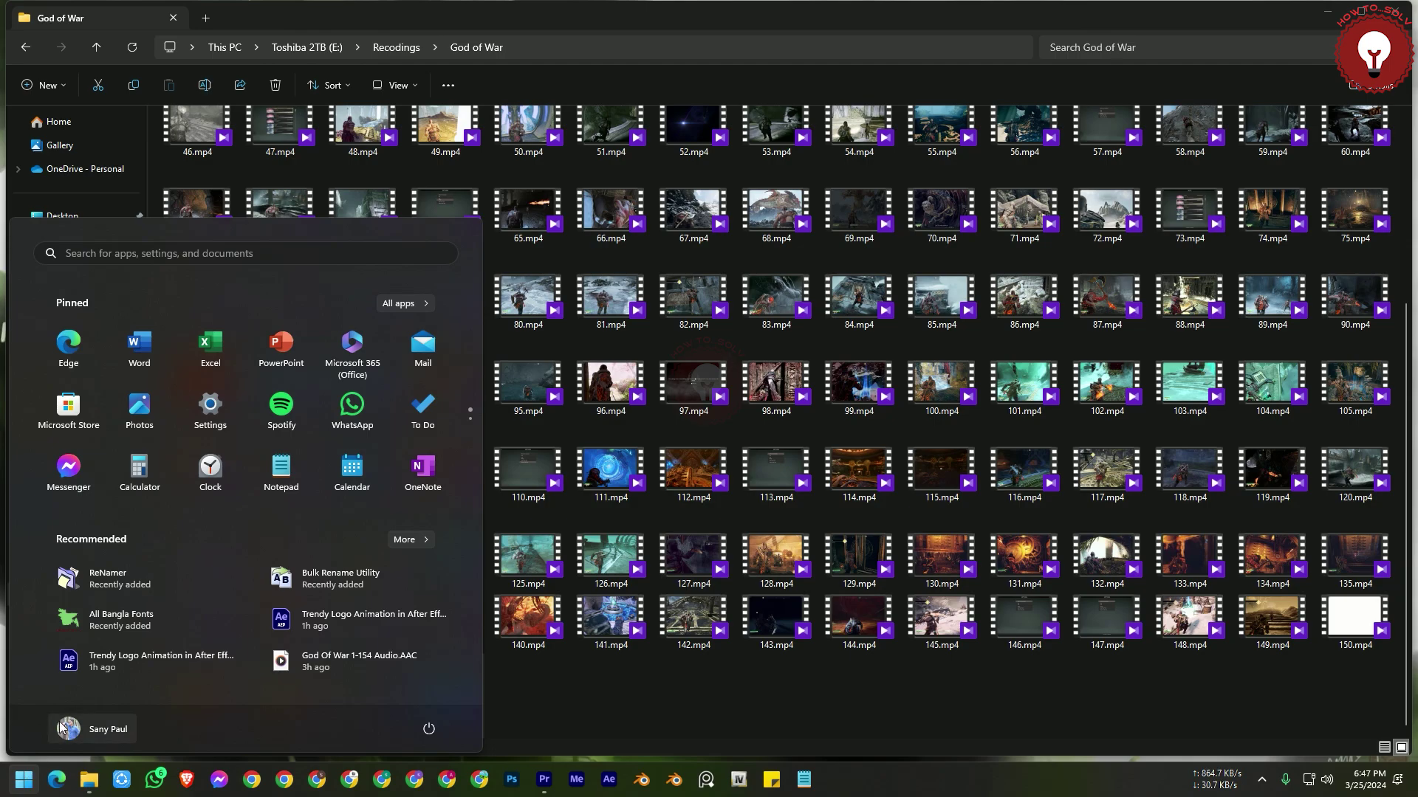
type("handbrake")
left_click(142, 356)
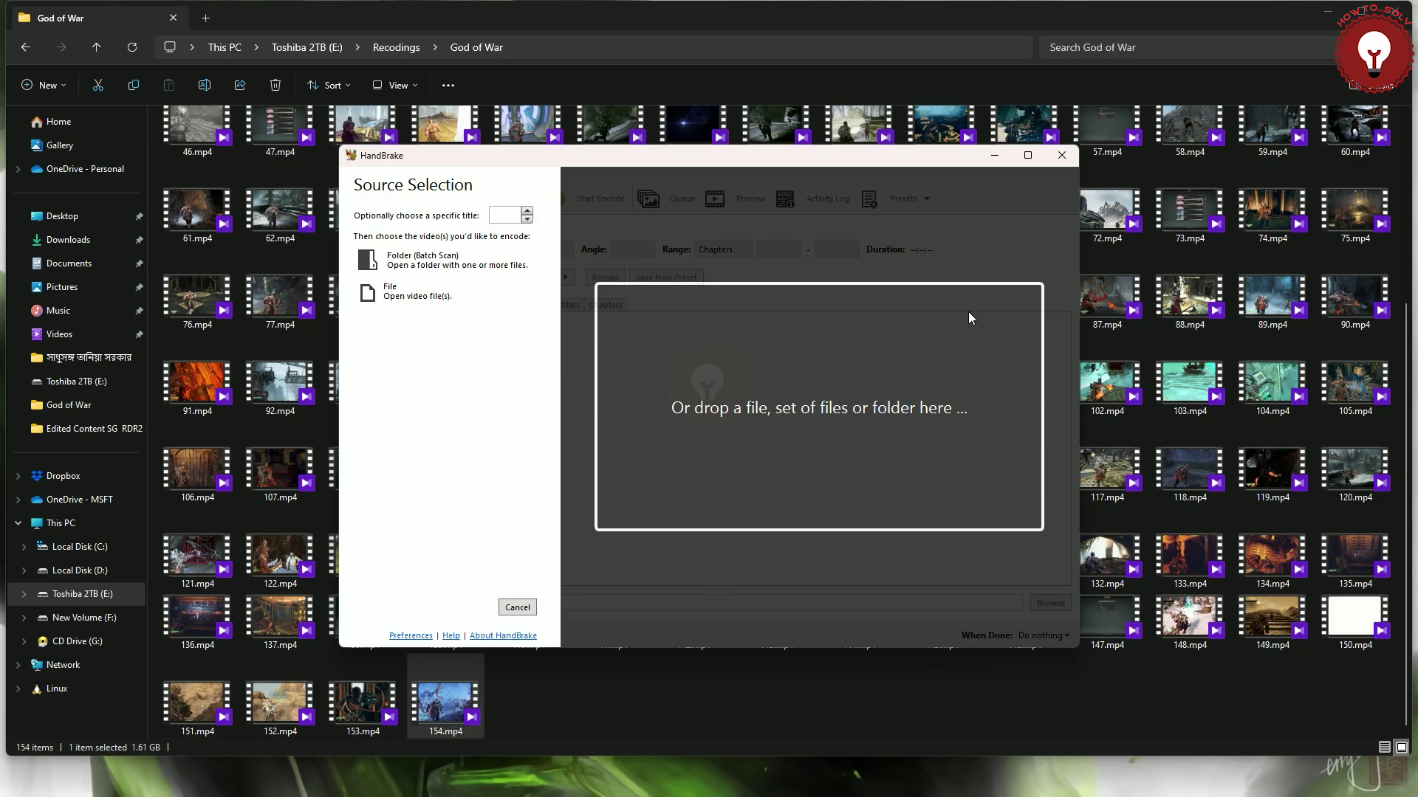
left_click(1061, 155)
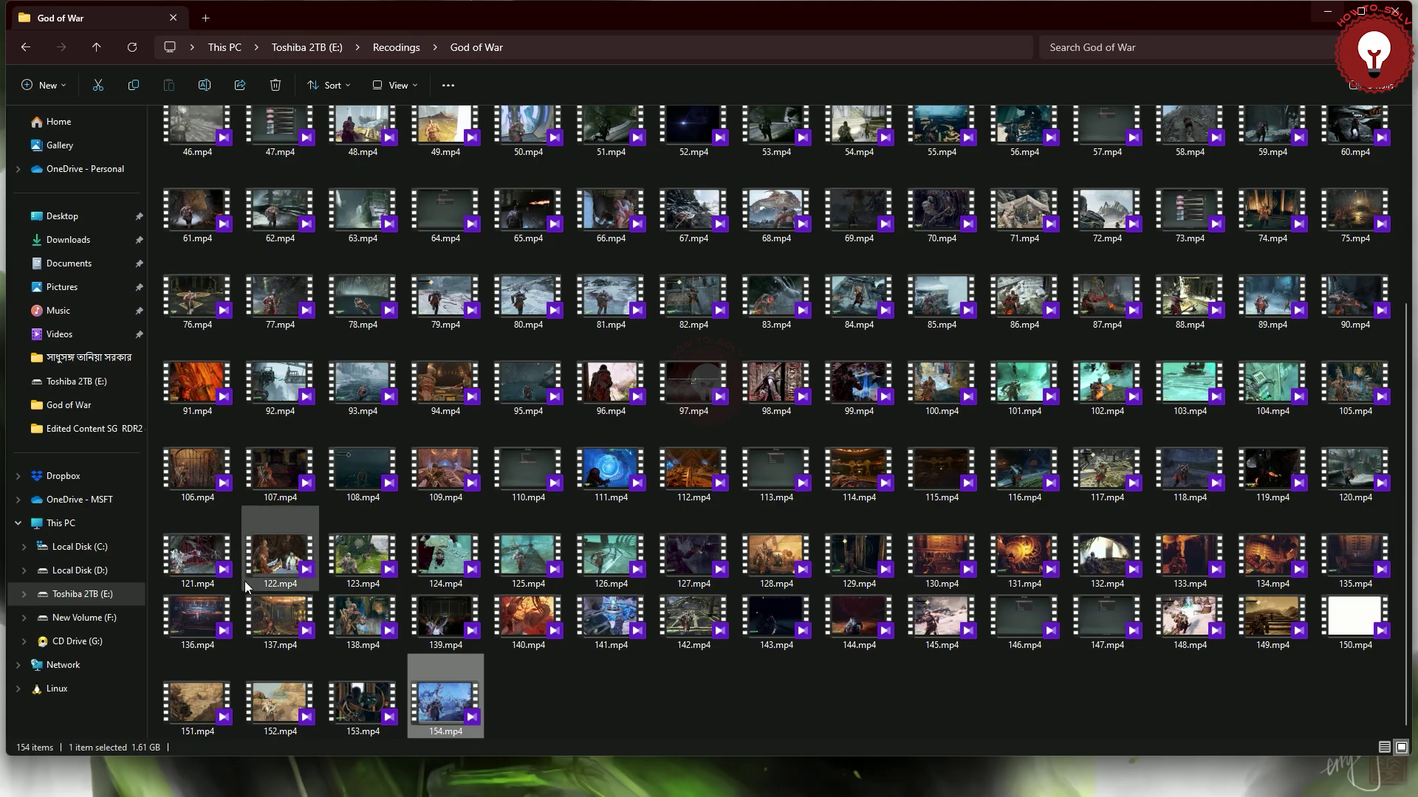
Find and launch CapCut, and create a new project.
key("super")
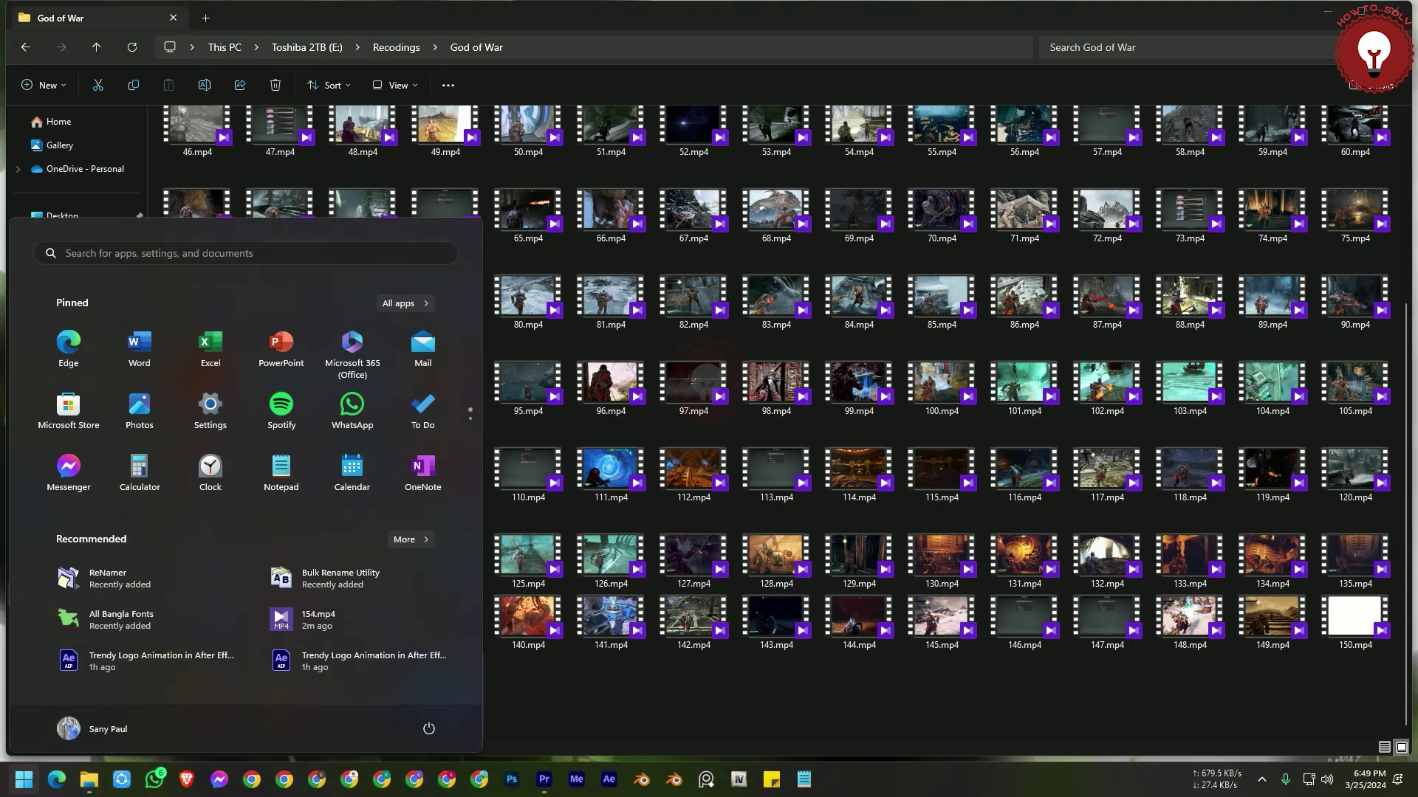
left_click(149, 251)
type("cap")
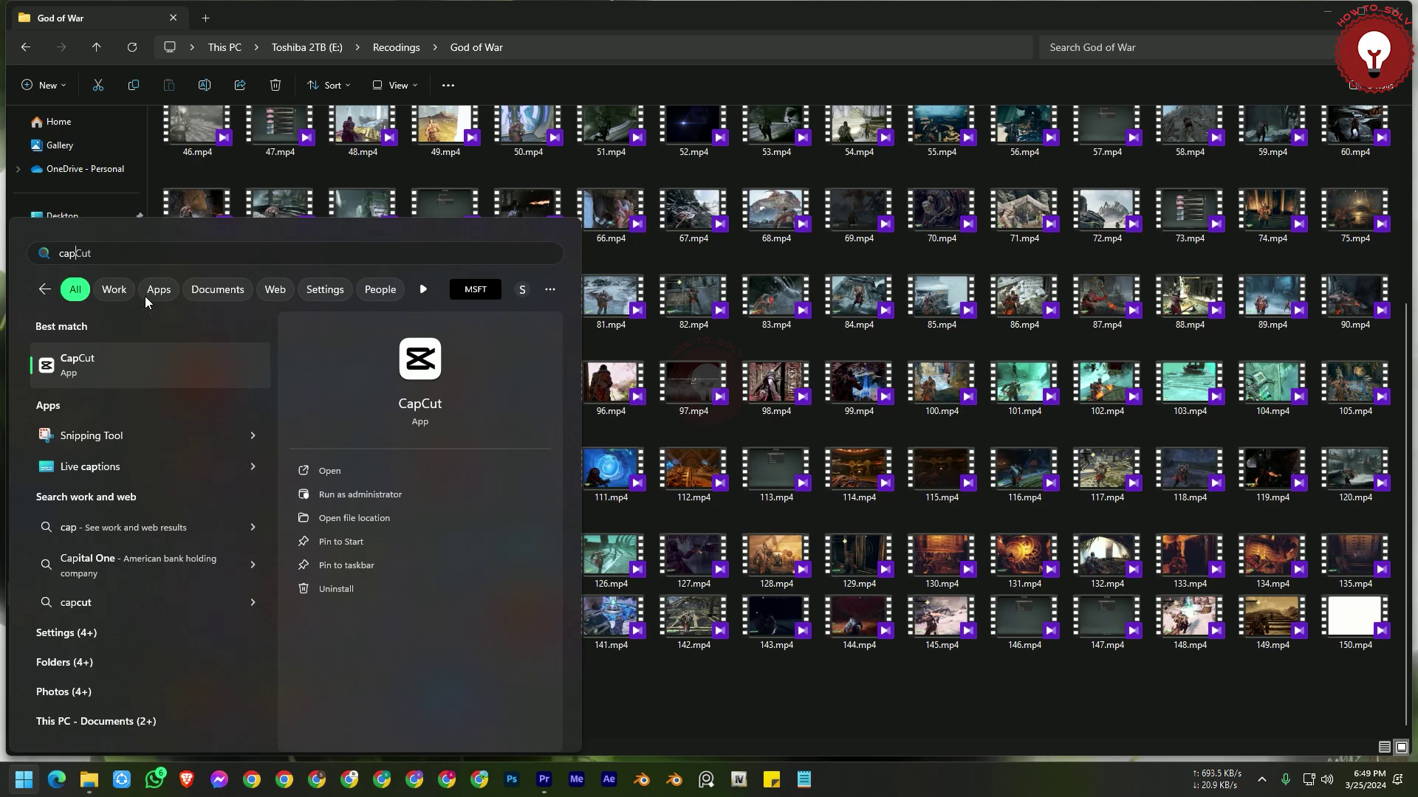
left_click(170, 364)
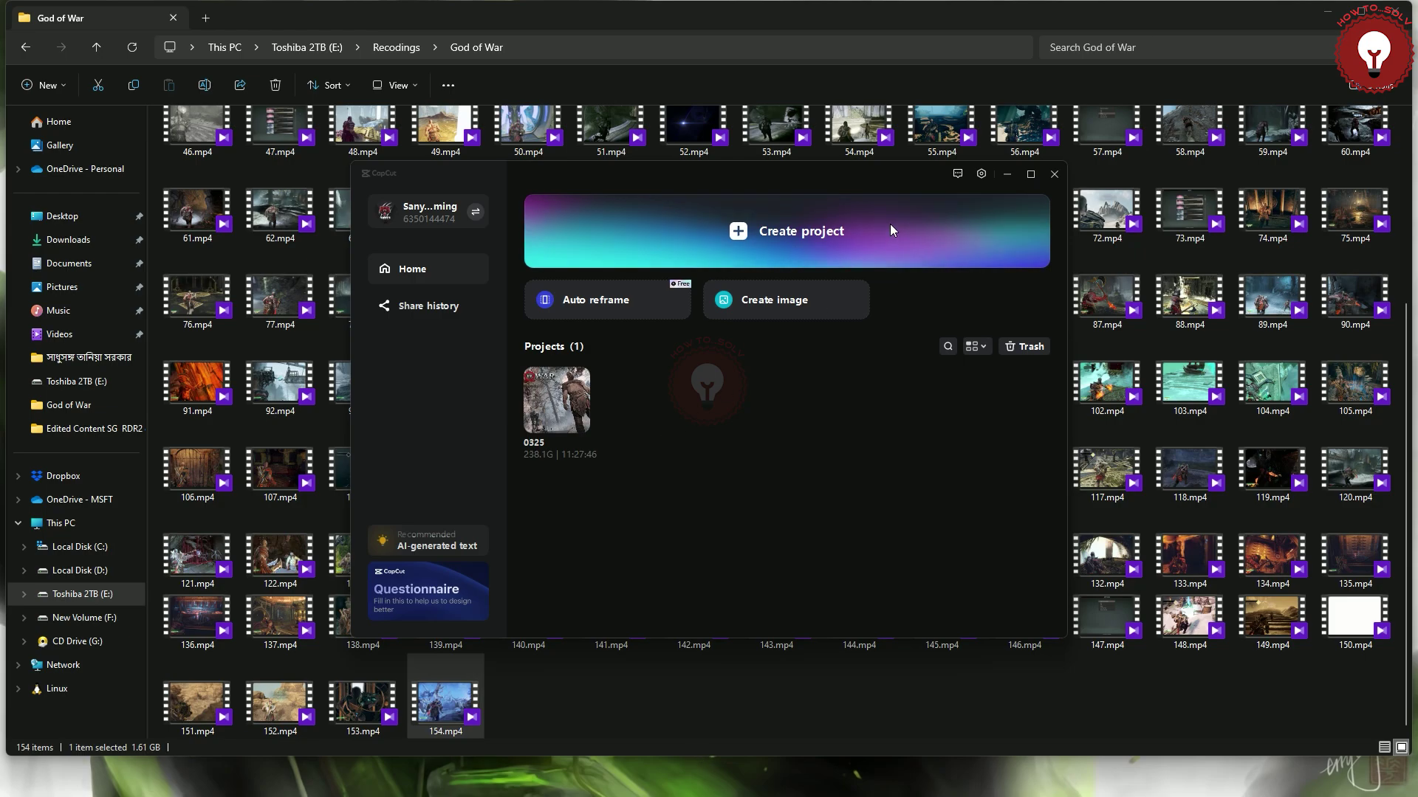
left_click(809, 227)
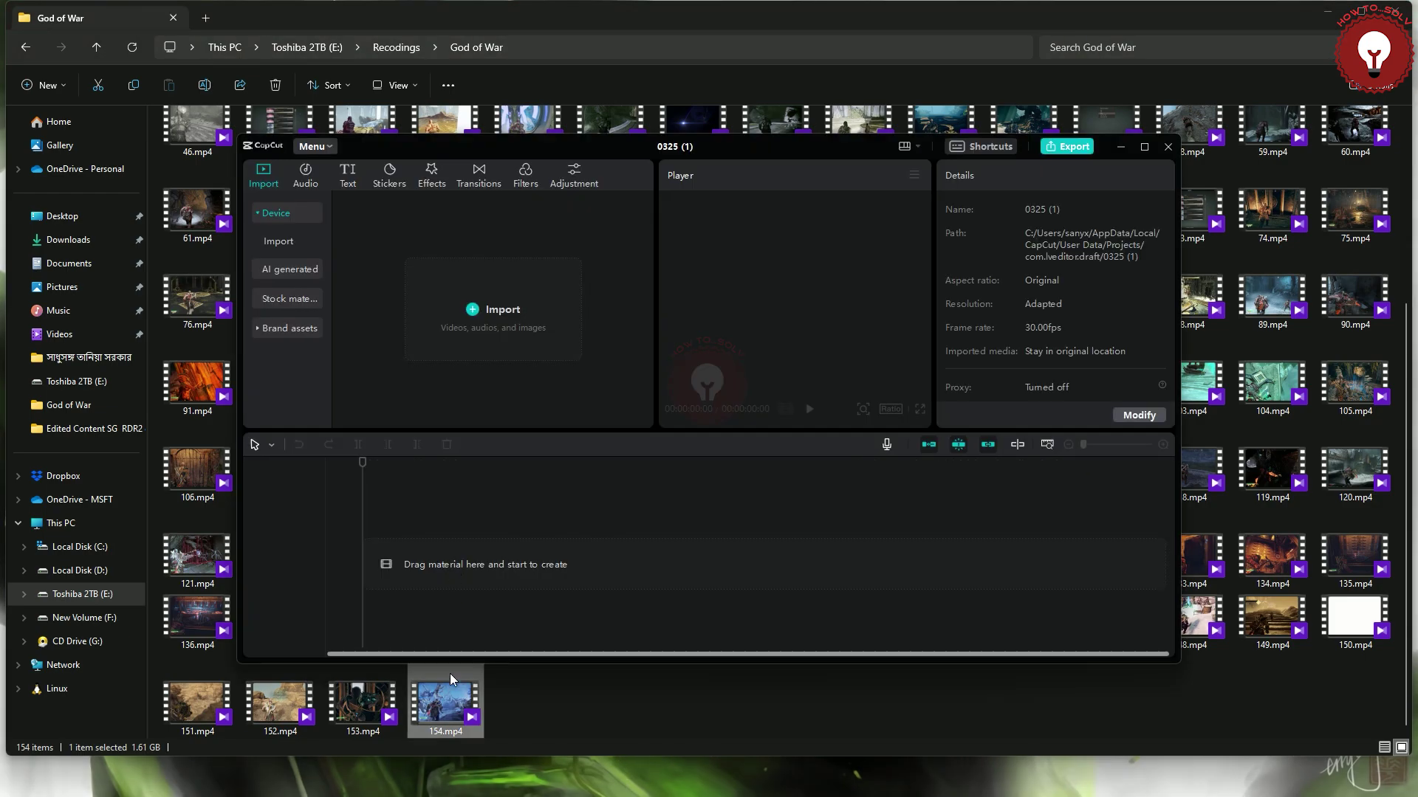
Import 154.mp4 from the God of War folder into CapCut, place it on the timeline and go to the clip's end.
left_click_drag(446, 709, 484, 321)
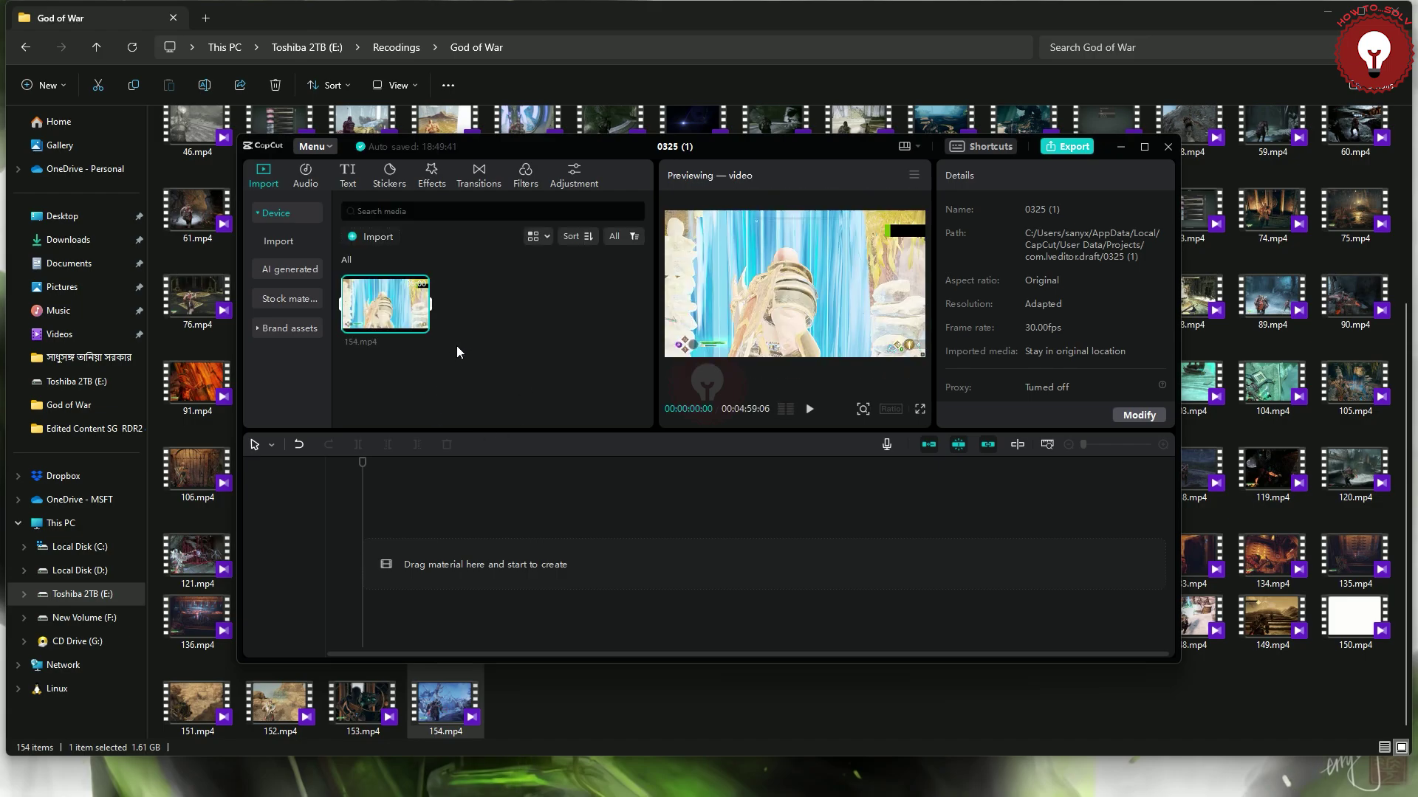
left_click_drag(378, 309, 405, 573)
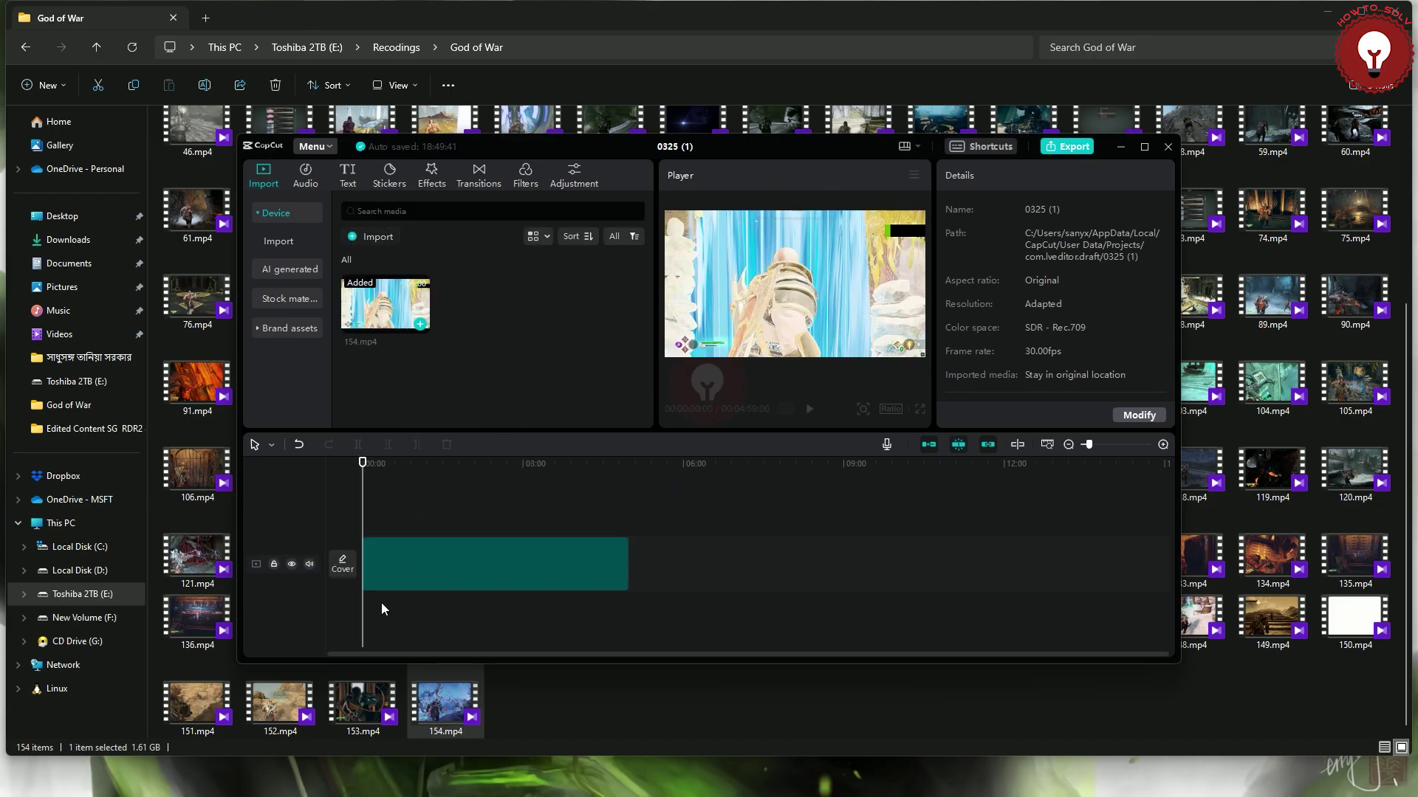
left_click(638, 458)
left_click(638, 456)
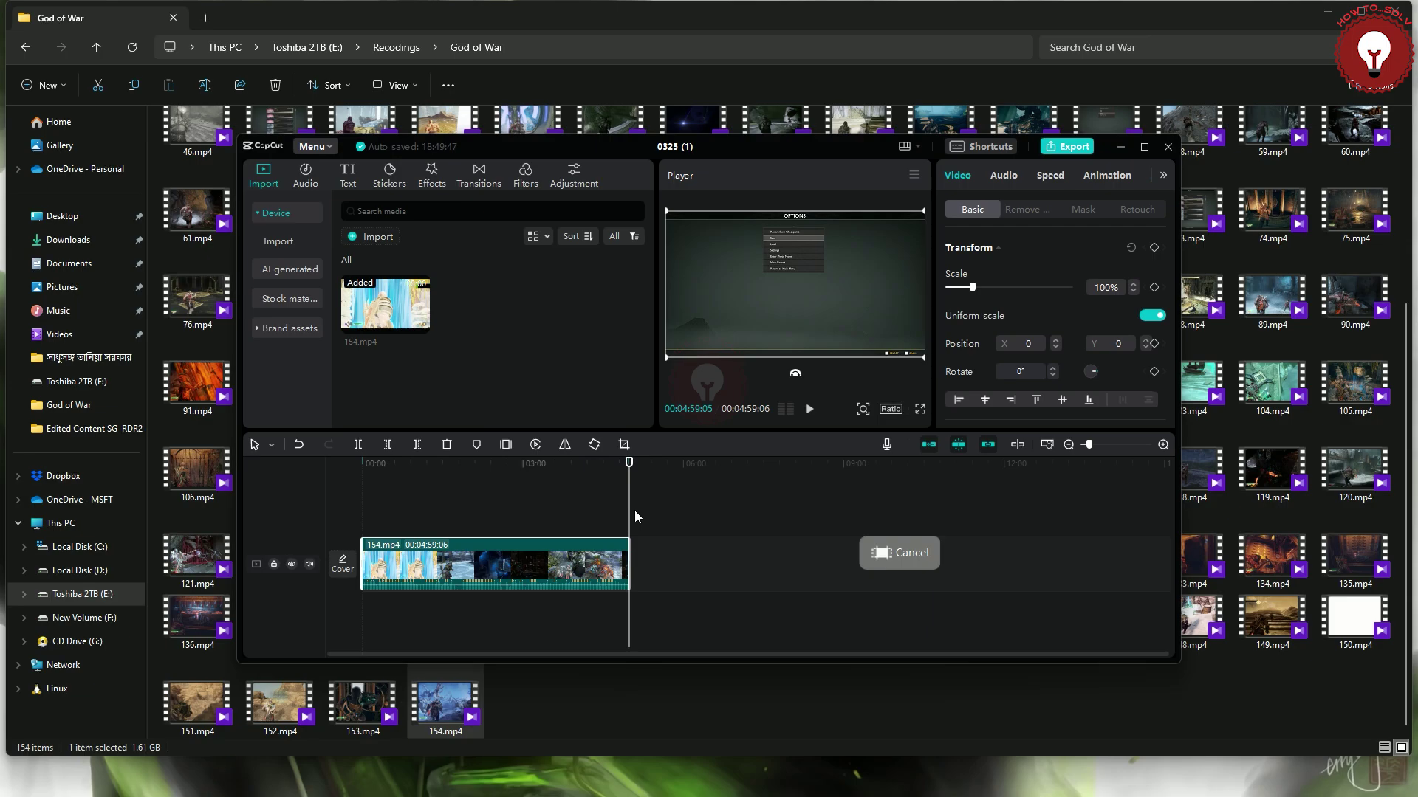
Open the export settings and name the exported file "test 1".
left_click(1067, 146)
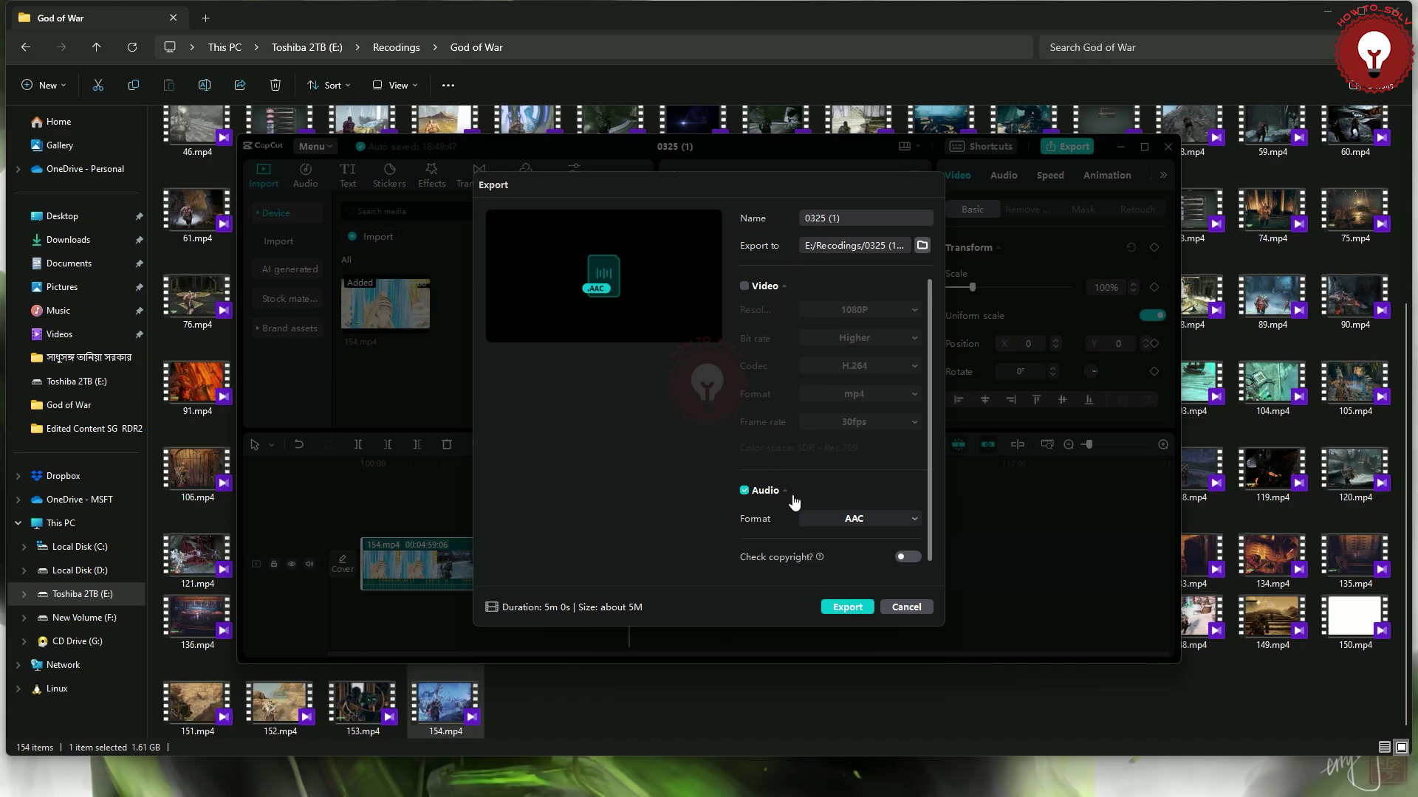
left_click(848, 219)
left_click_drag(832, 219, 843, 217)
left_click(854, 219)
key("BackSpace")
key("BackSpace")
key("BackSpace")
key("BackSpace")
key("BackSpace")
type("test e")
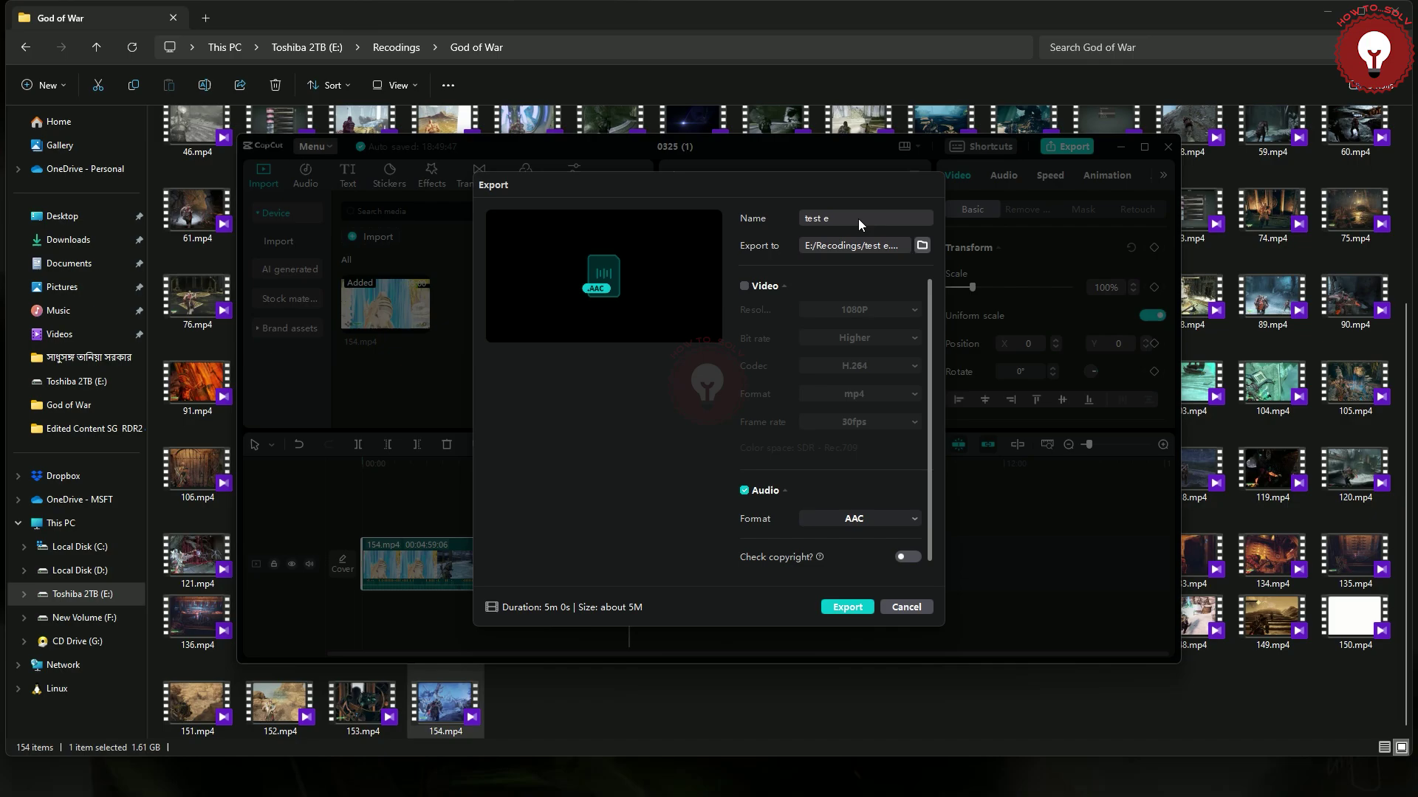
key("BackSpace")
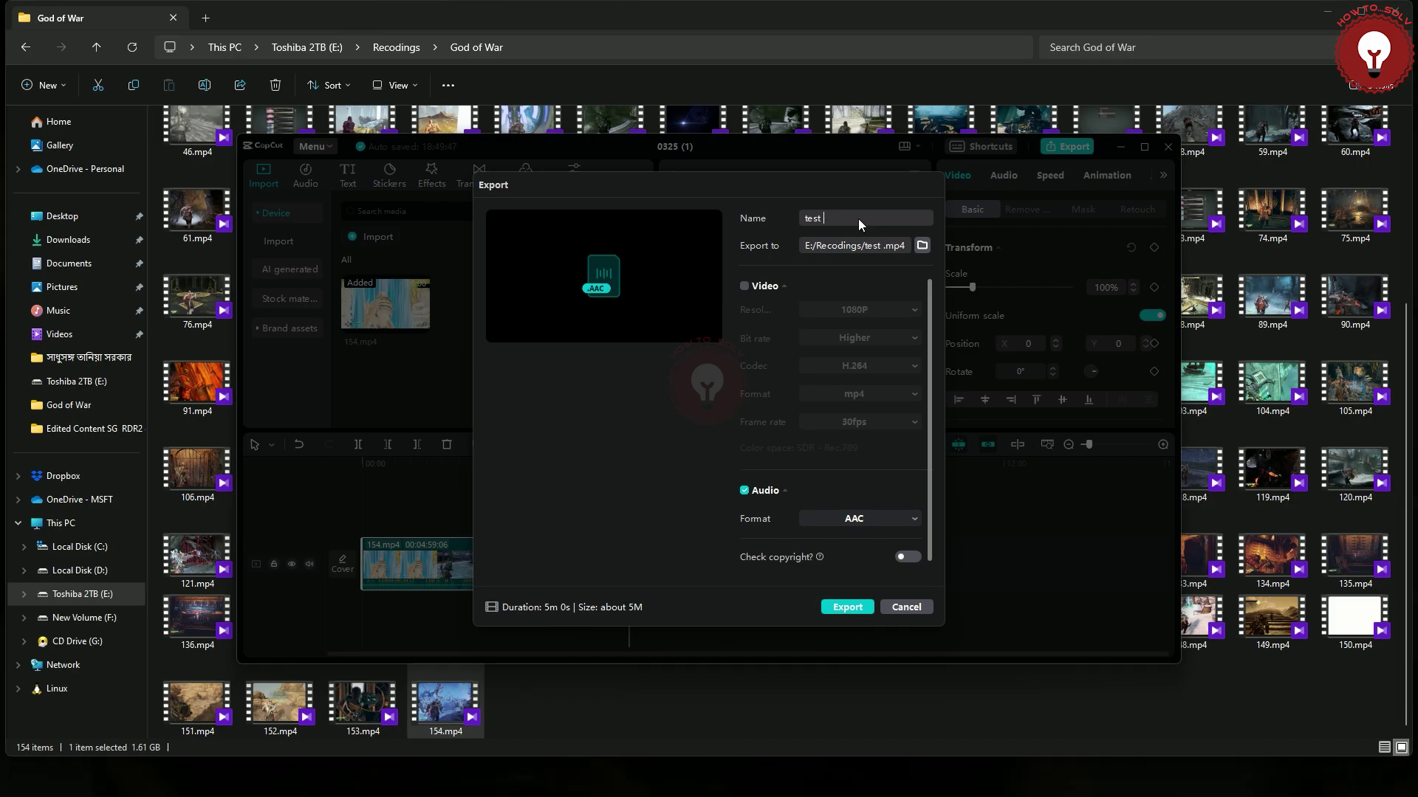
type("1")
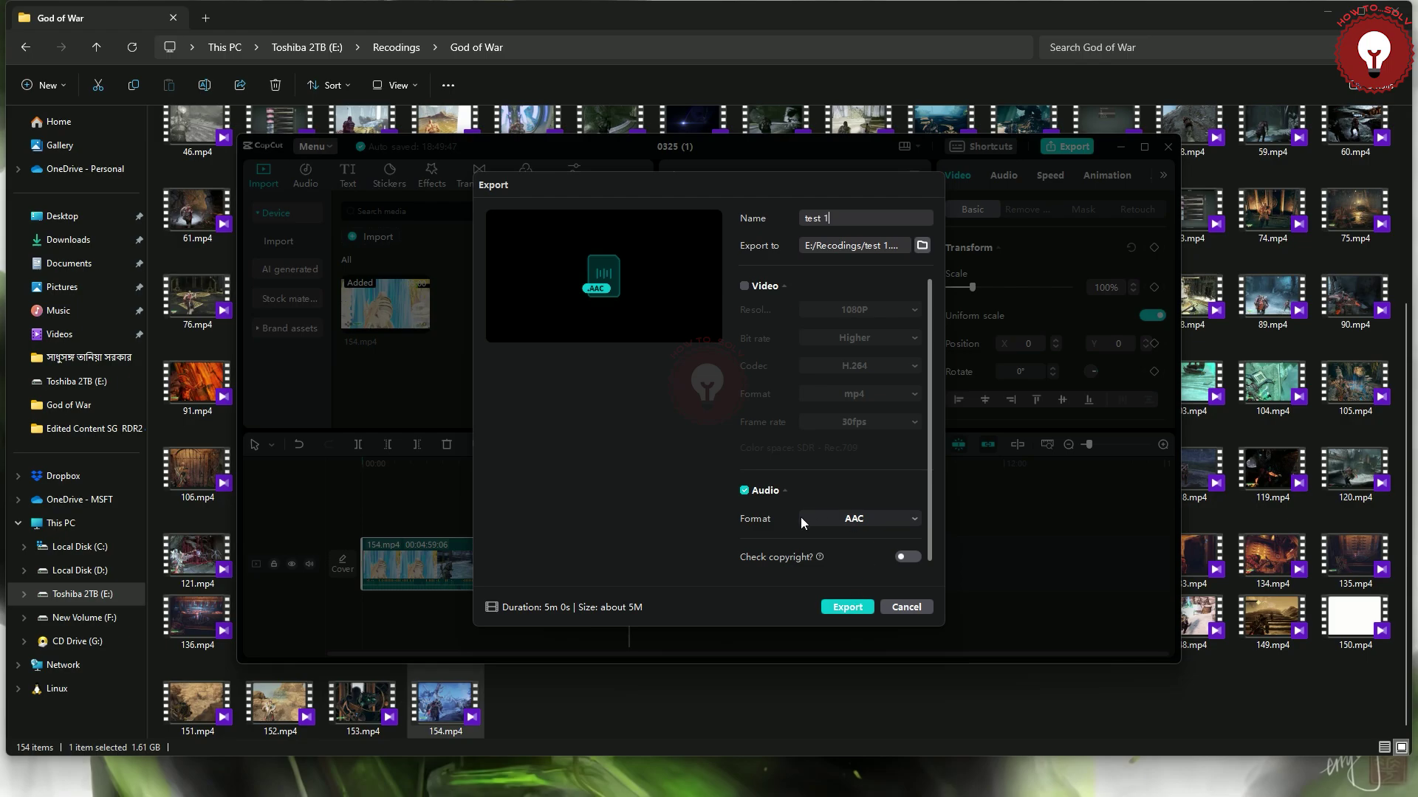
Export only the audio in AAC format and open the folder containing the exported file.
left_click(838, 518)
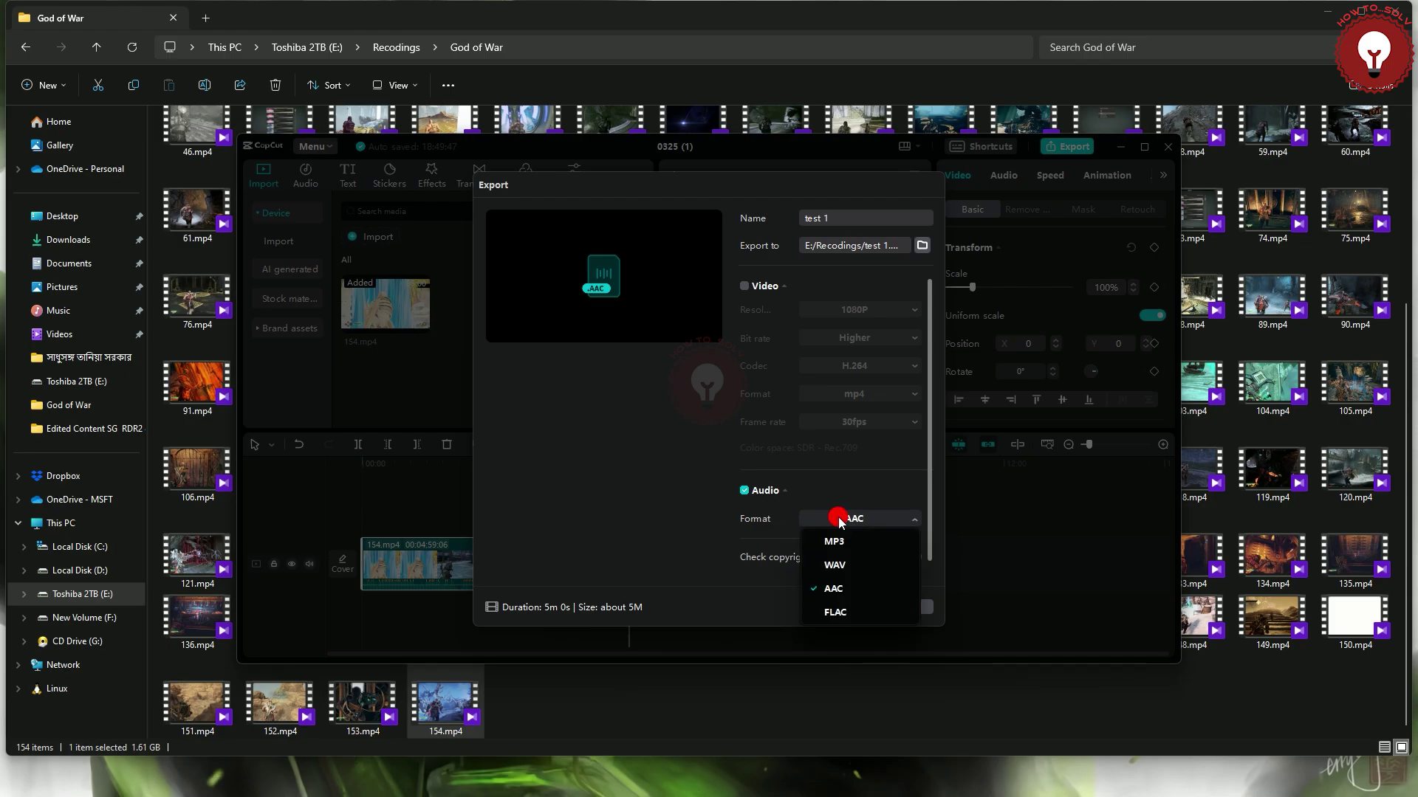
left_click(852, 589)
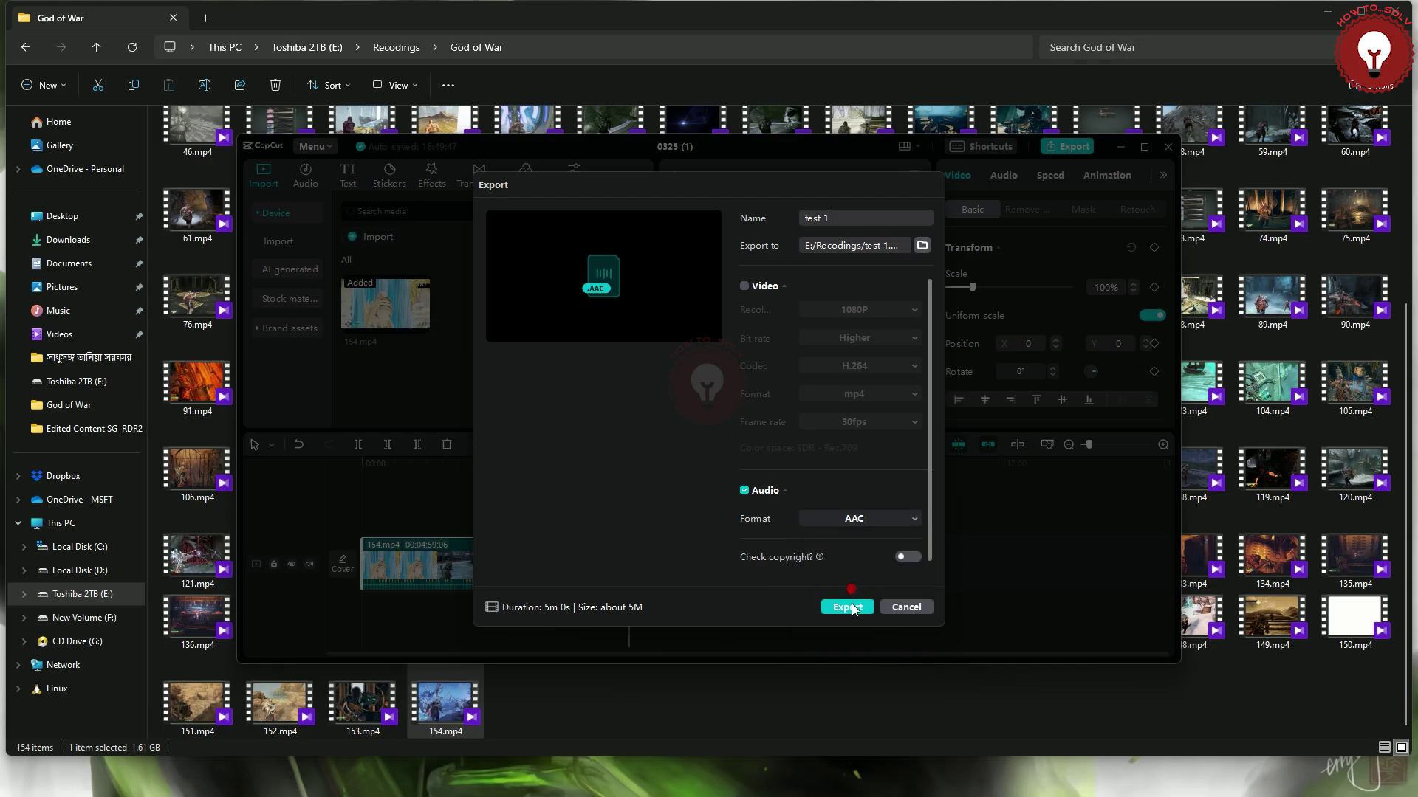
left_click(848, 607)
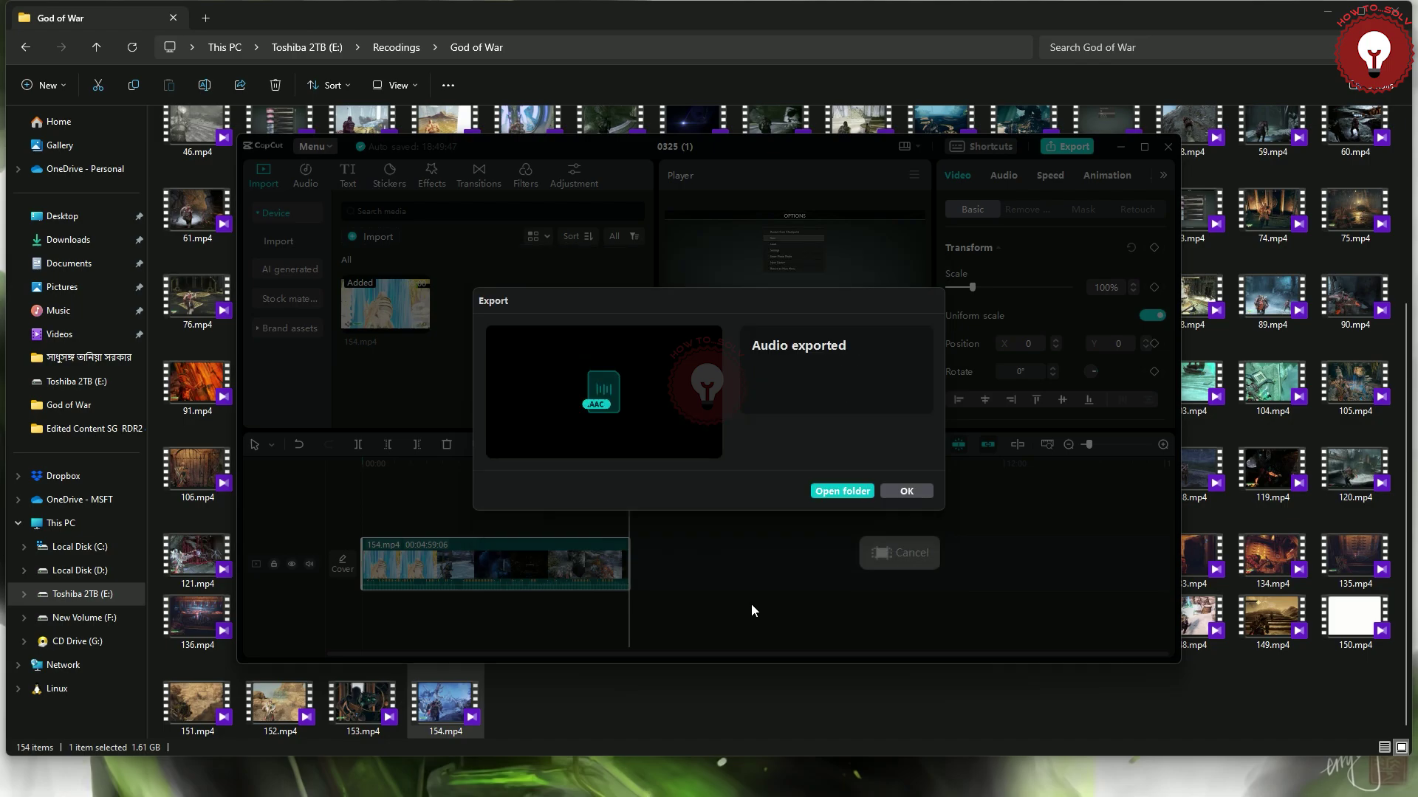
left_click(849, 491)
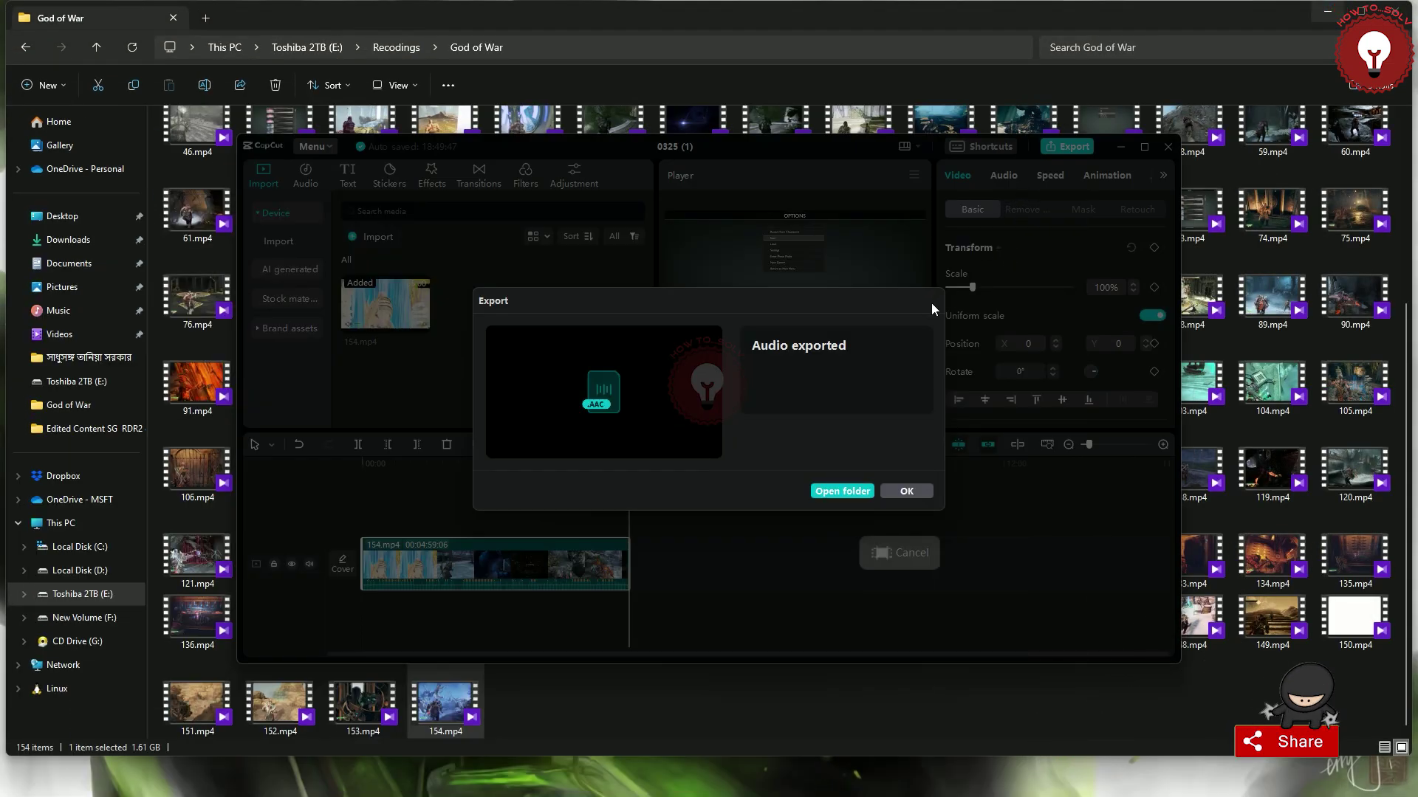
Dismiss the export dialog, close the project and exit CapCut.
left_click(897, 490)
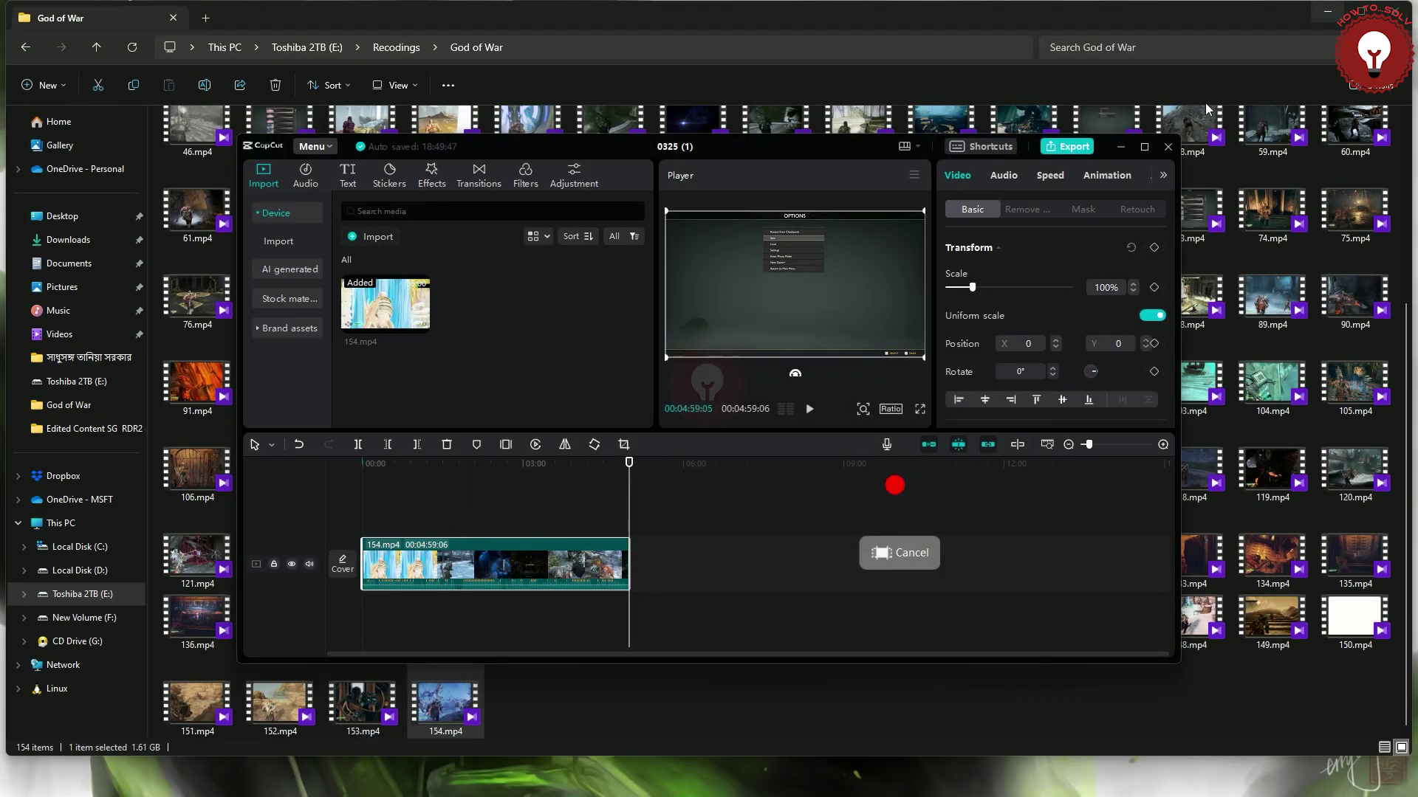
left_click(1168, 146)
left_click(1054, 174)
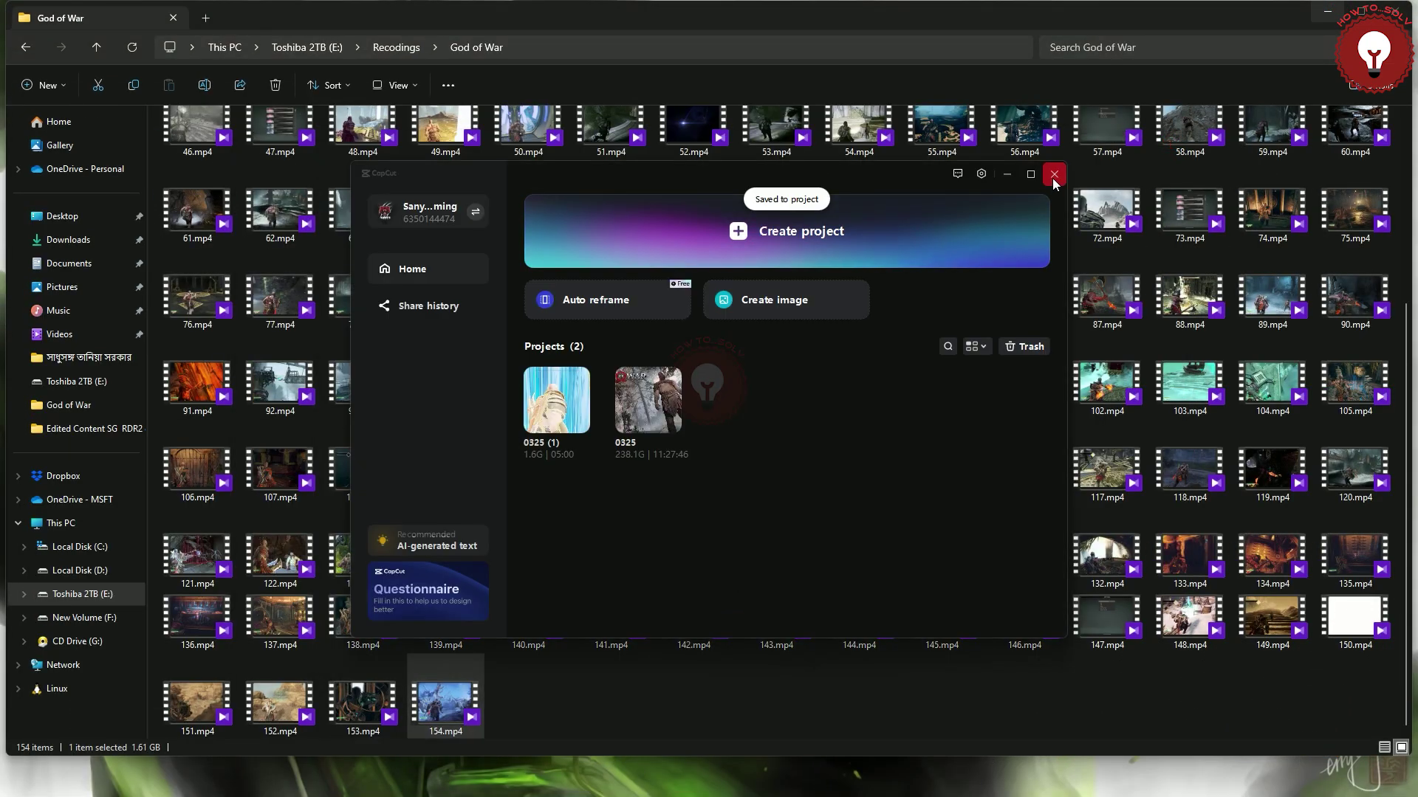
Import test 1.AAC from the Recodings folder into the Mods Tutorials bin in Premiere Pro.
left_click(1326, 11)
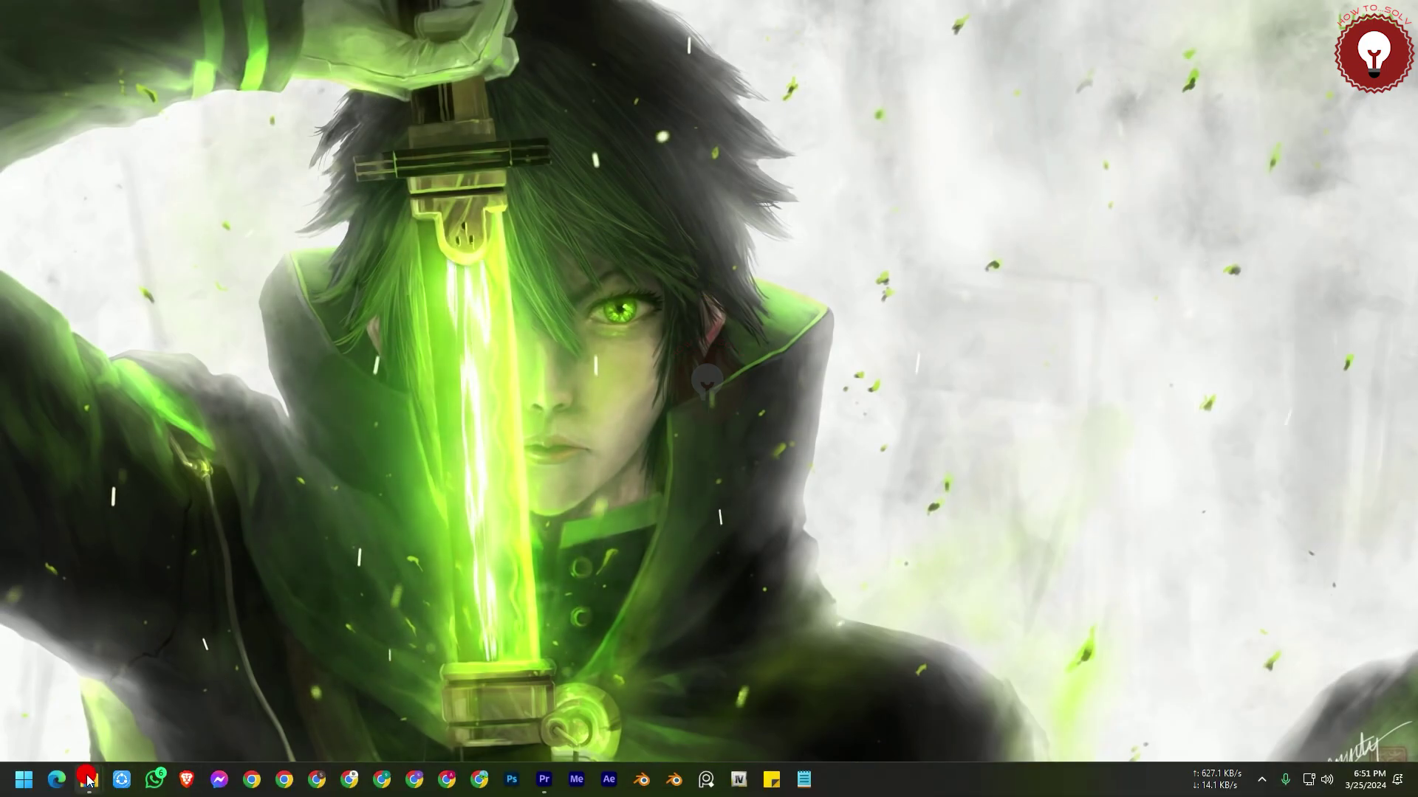
mouse_move(90, 781)
left_click(212, 703)
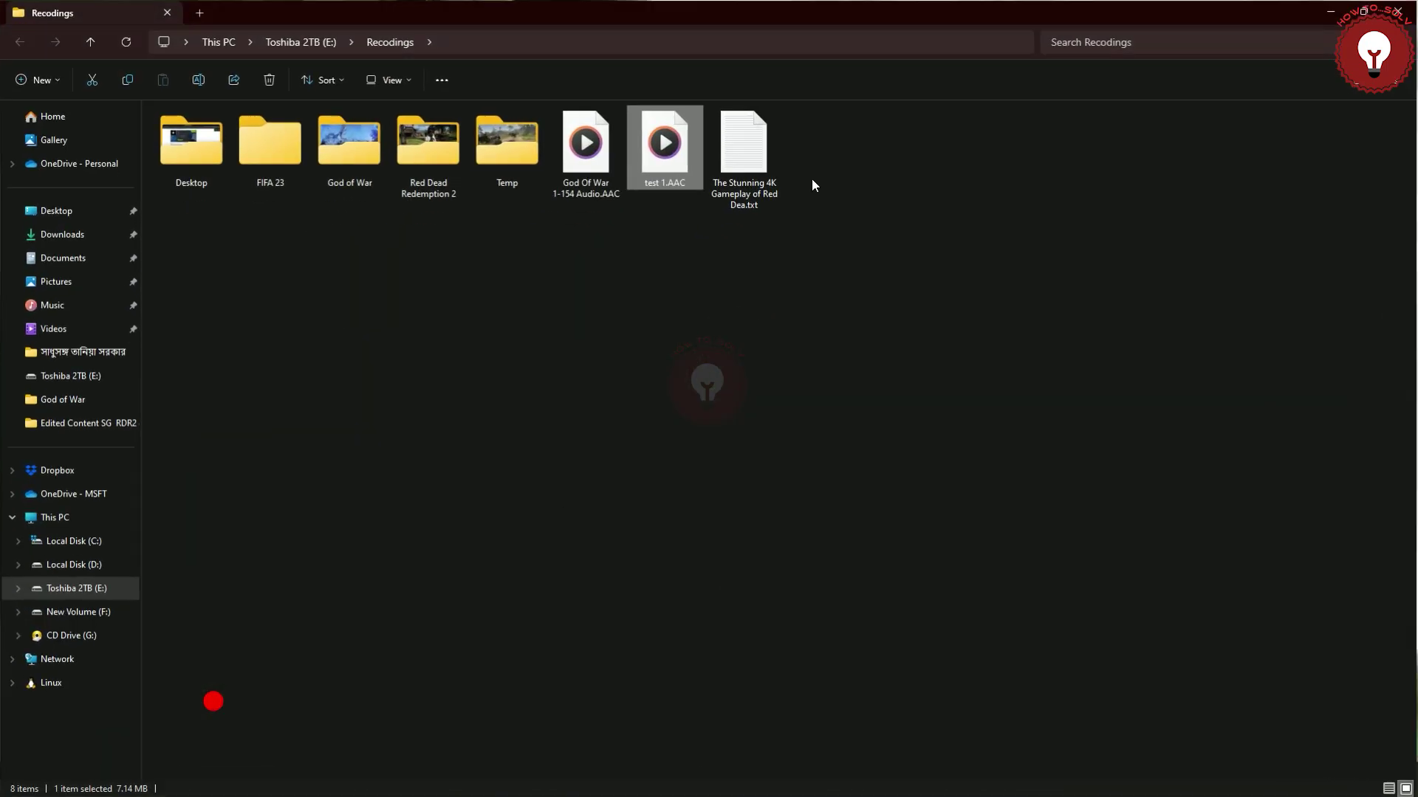
left_click_drag(659, 162, 765, 568)
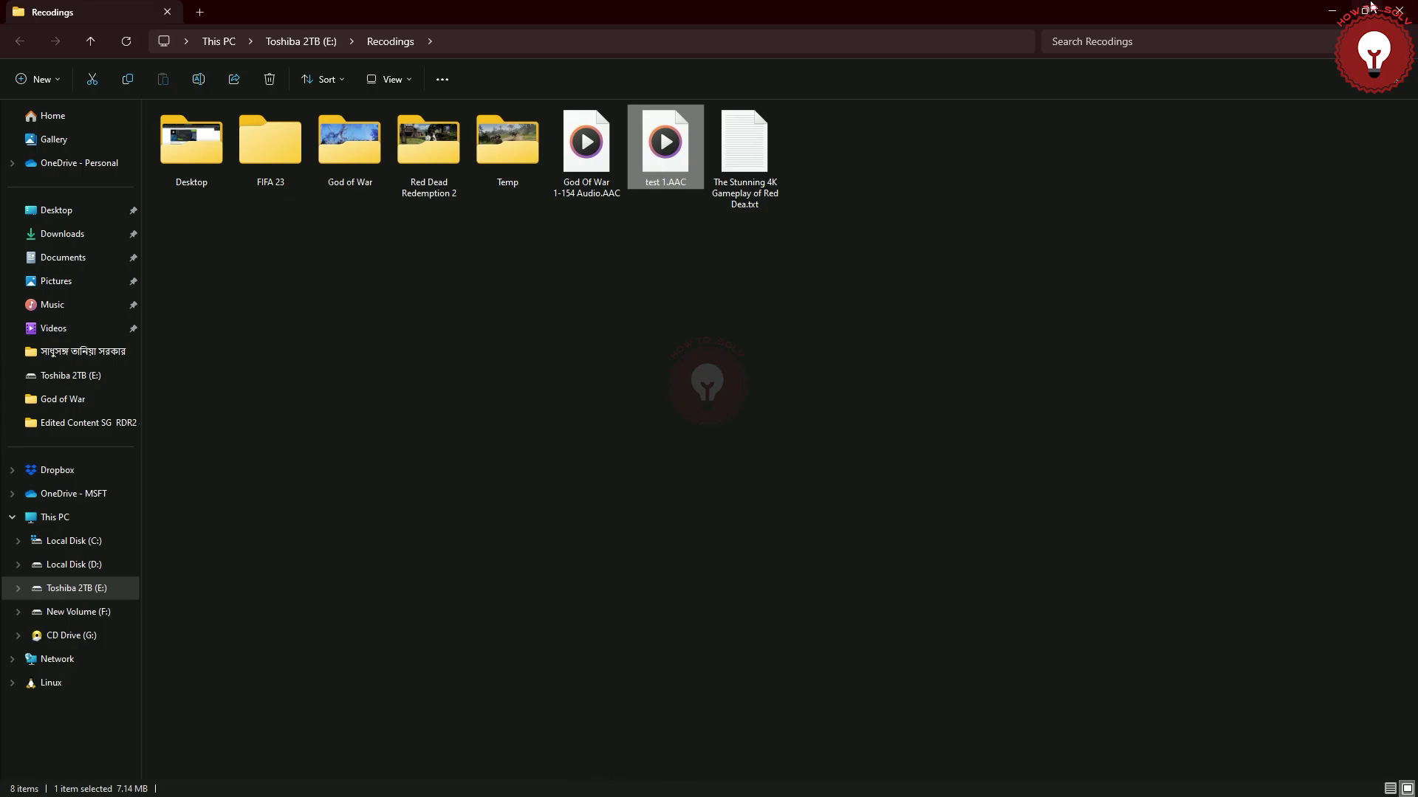
left_click_drag(666, 155, 161, 657)
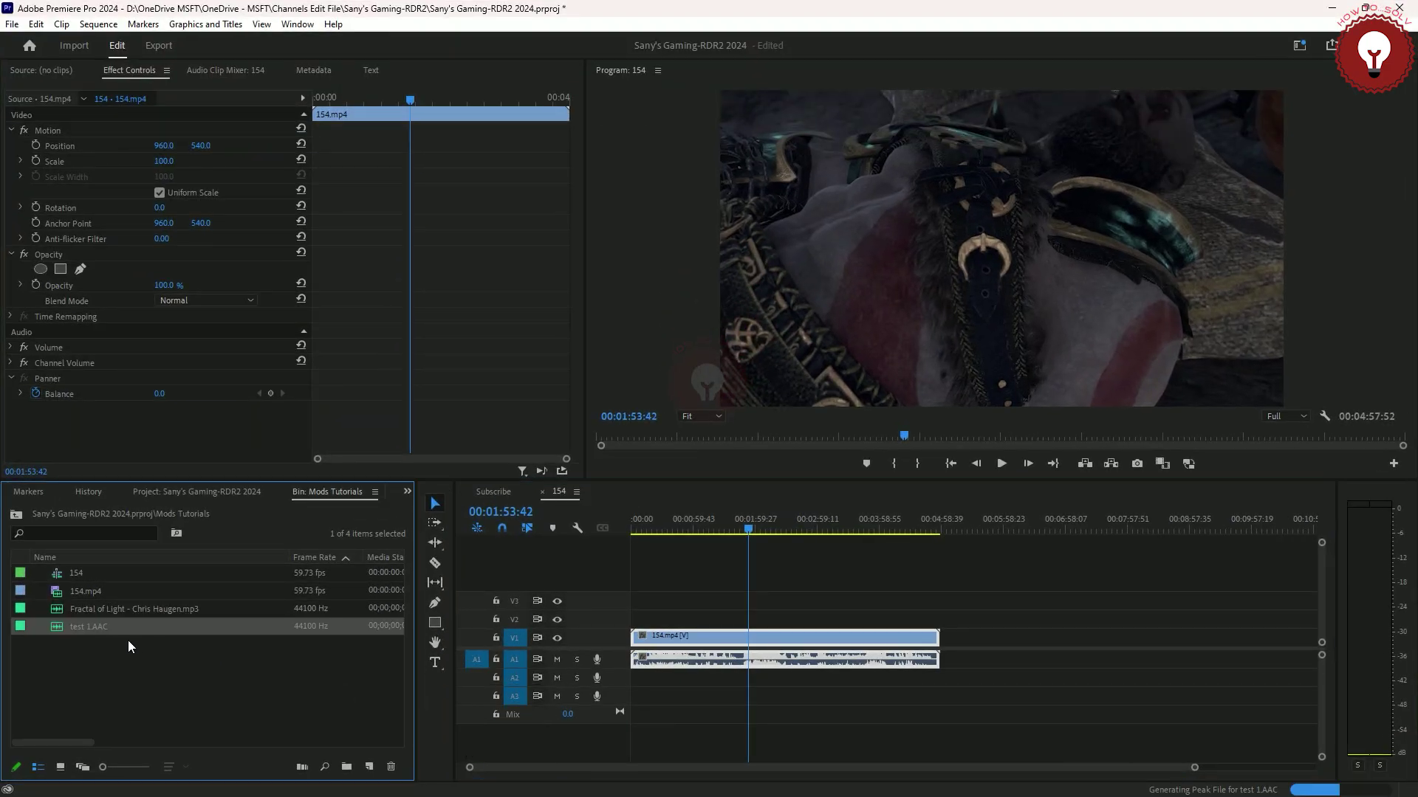
Unlink the 154.mp4 clip's video and audio on the timeline and delete the original audio from track A1.
right_click(776, 639)
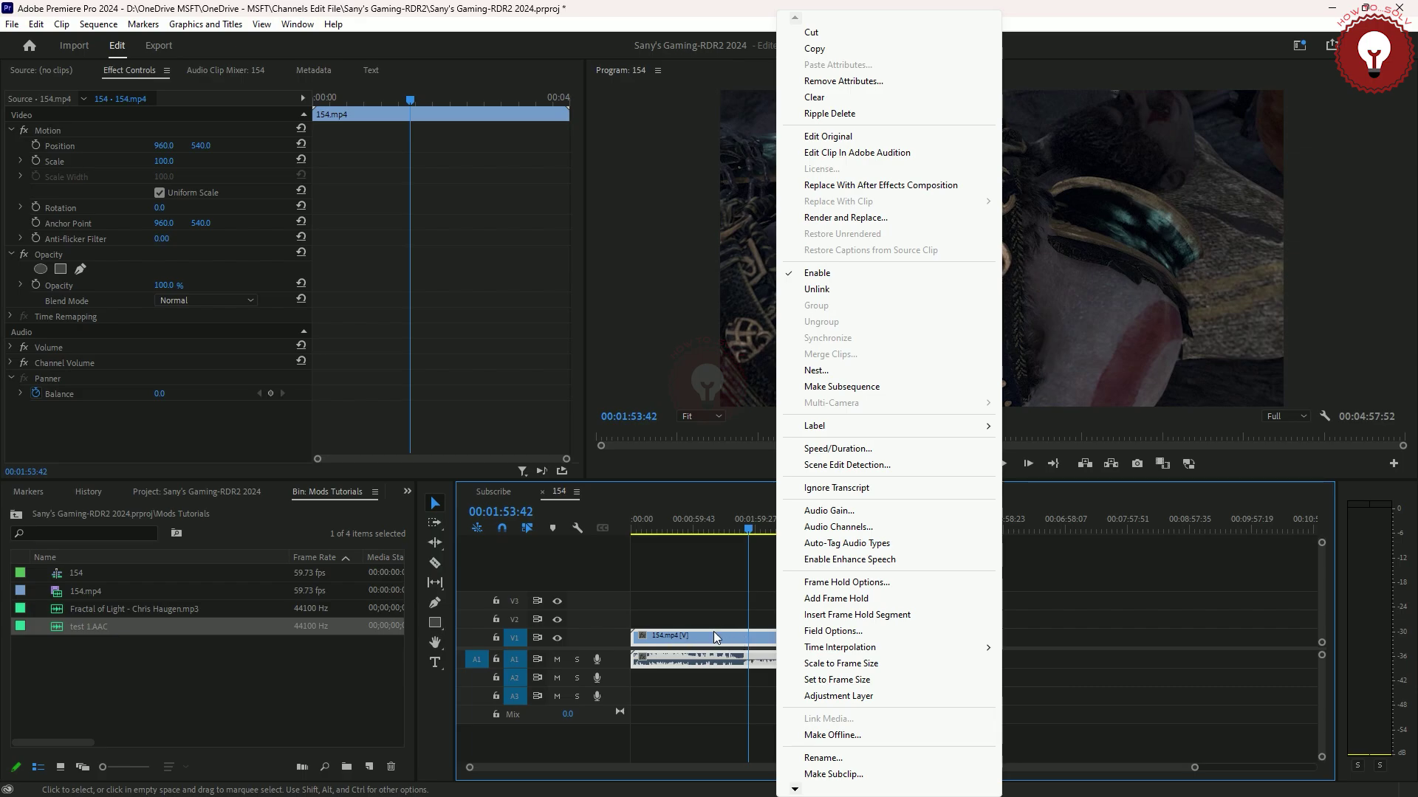
left_click(797, 289)
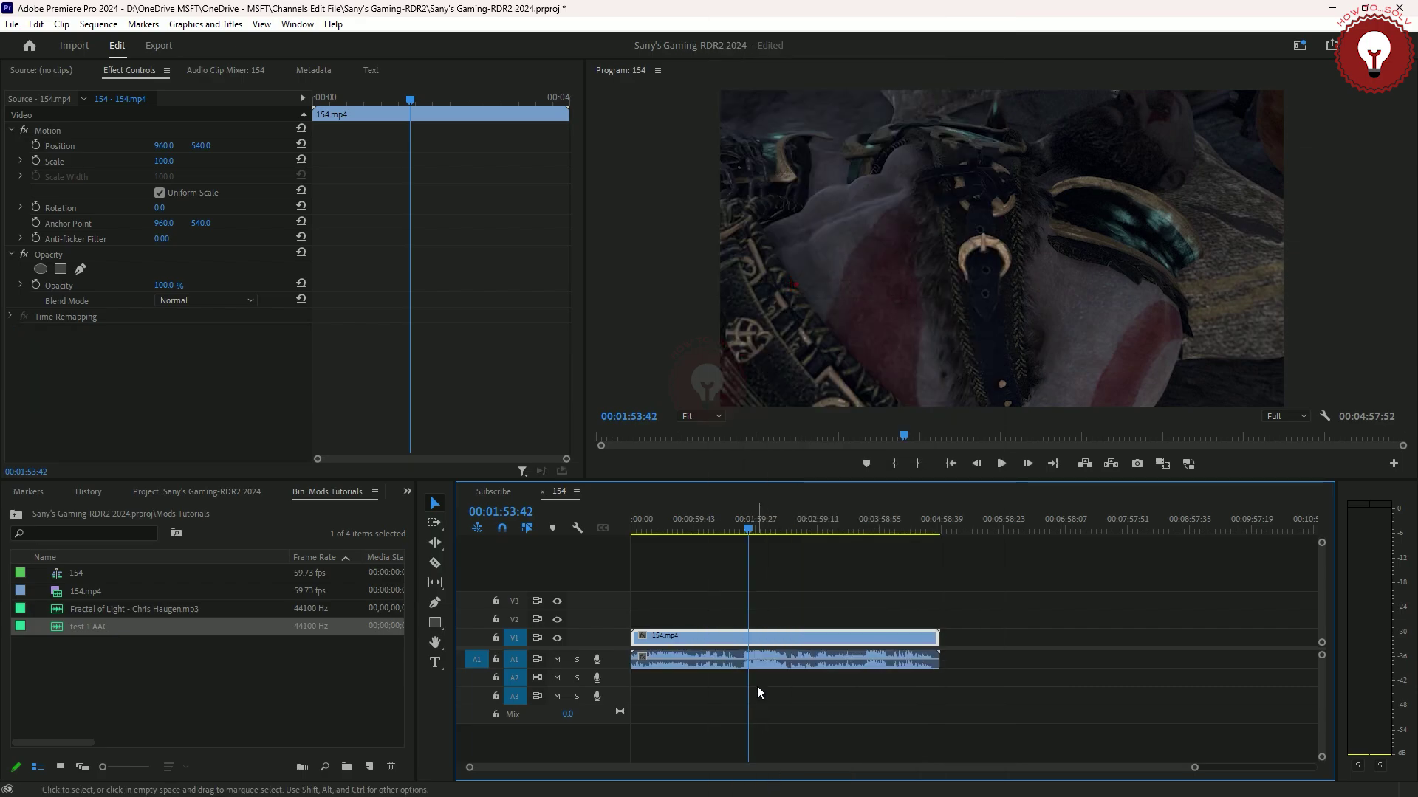
left_click(777, 658)
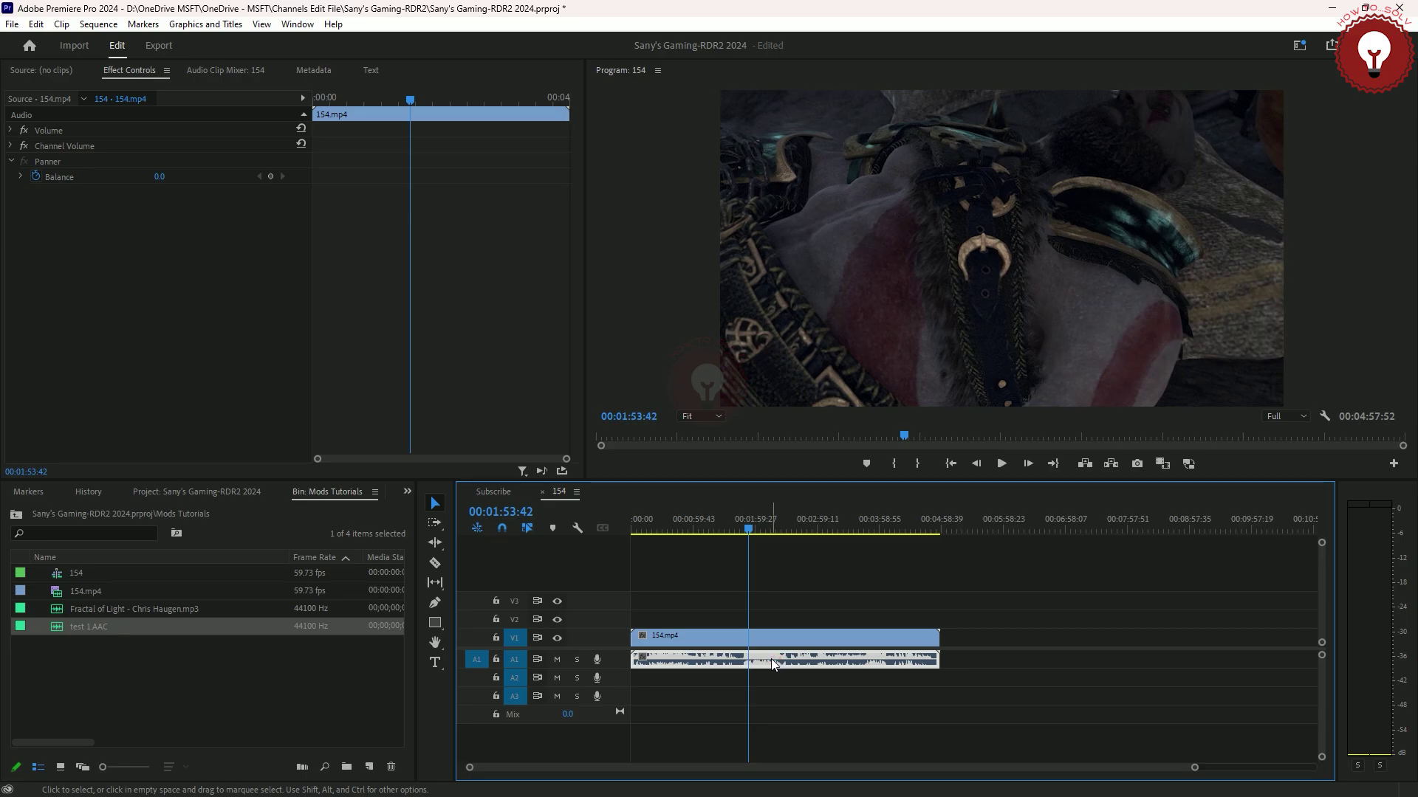
key("Delete")
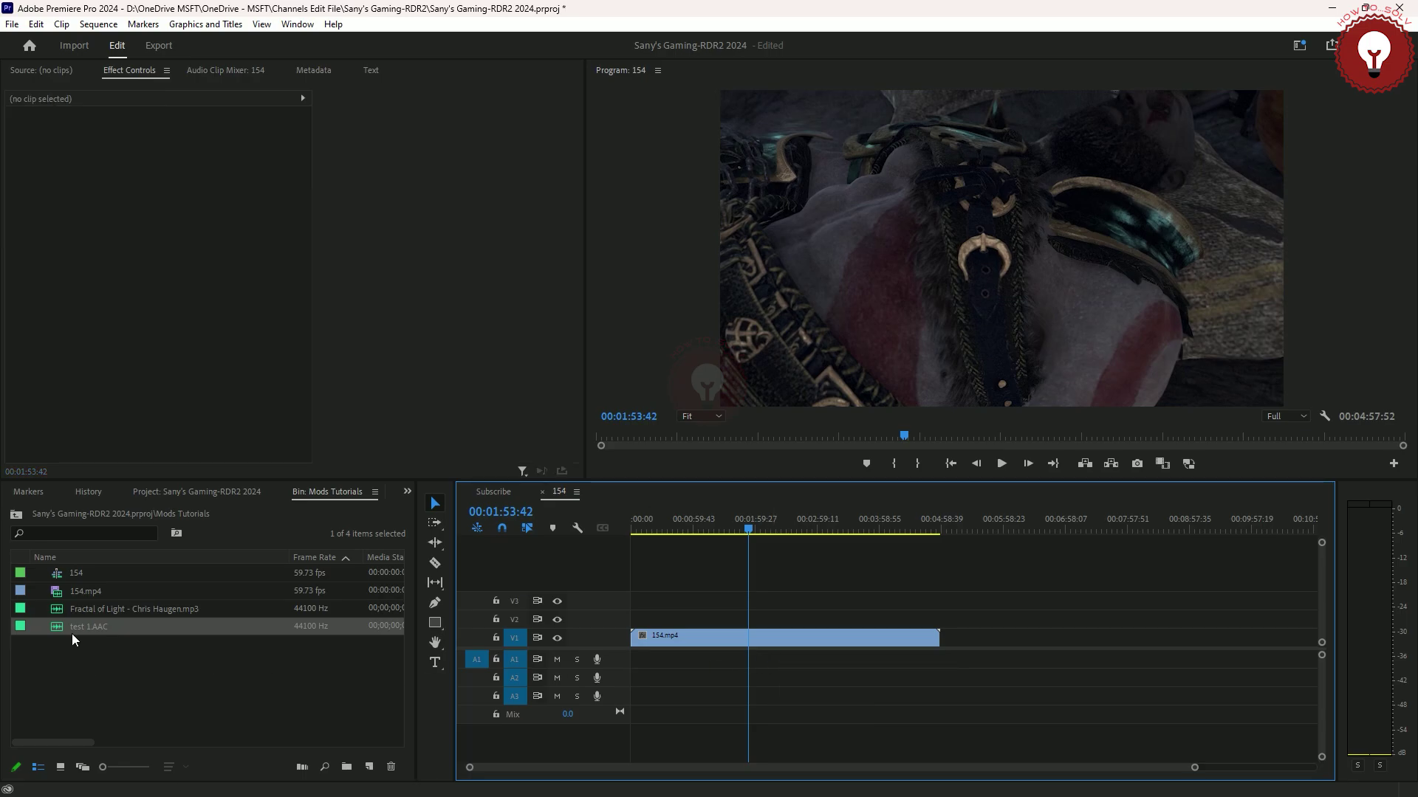
Place test 1.AAC from the bin on audio track A1, aligned with the start of the 154.mp4 clip.
left_click_drag(74, 627, 623, 663)
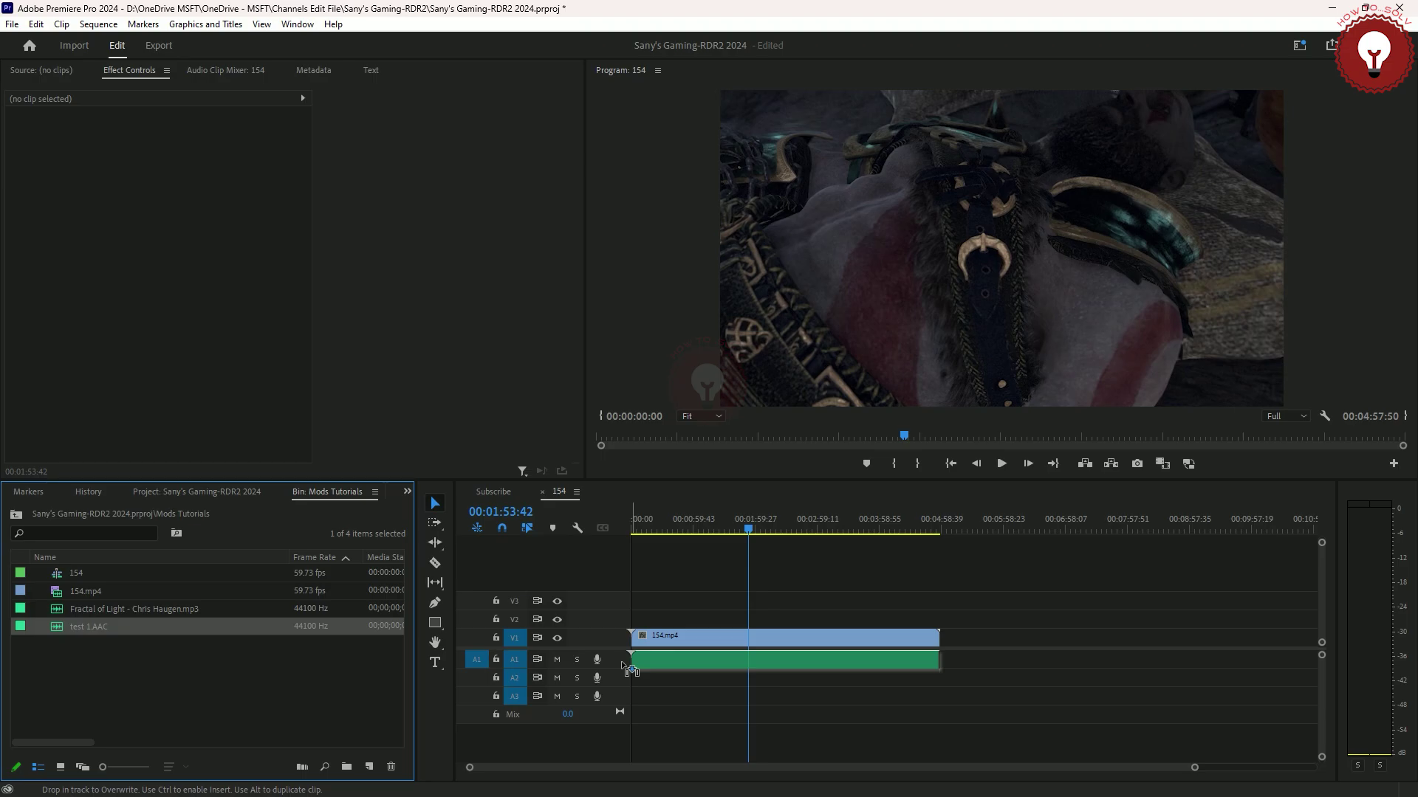
left_click_drag(623, 662, 622, 662)
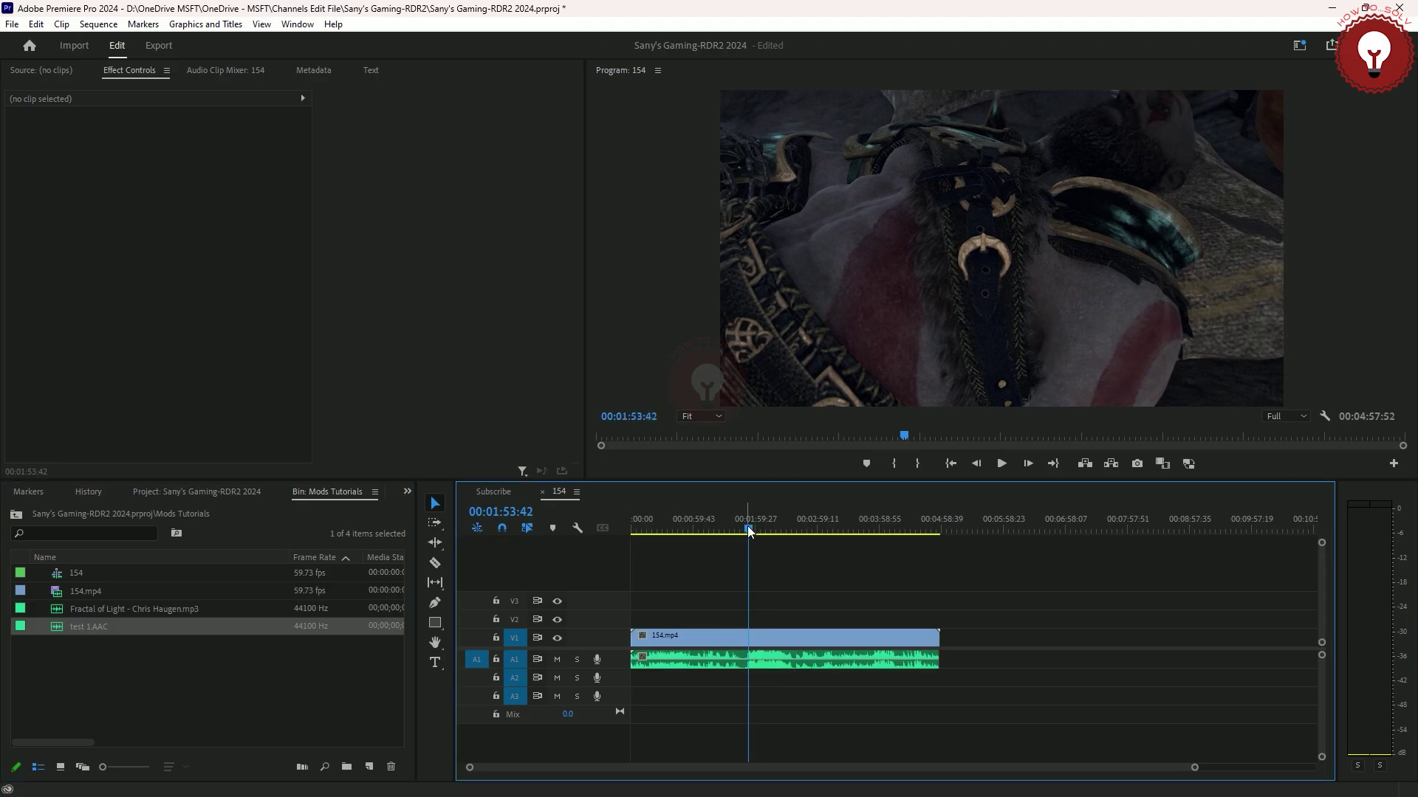
Play the sequence from about 00:01:48 to 00:02:18 to check the replacement audio against the video.
left_click_drag(749, 531, 743, 537)
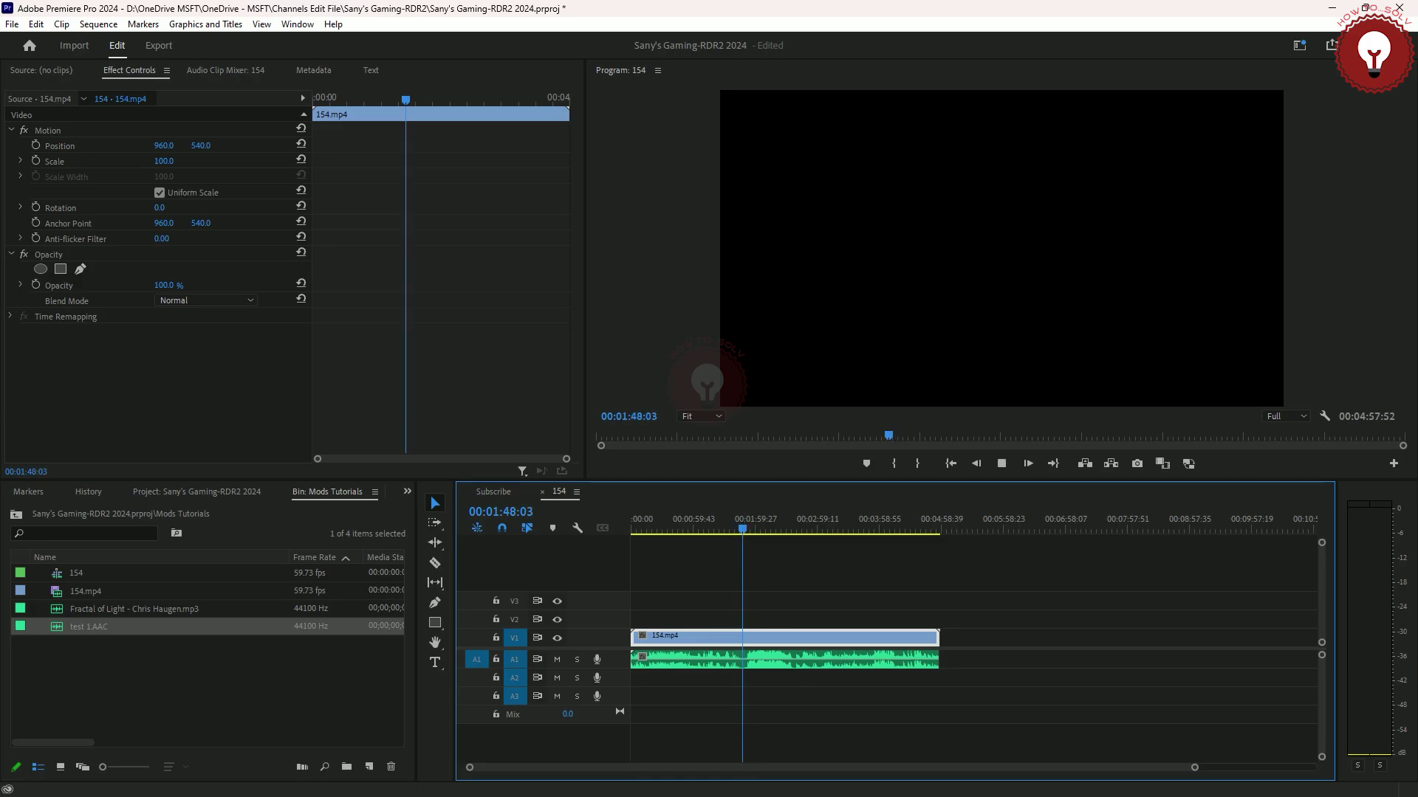
key("space")
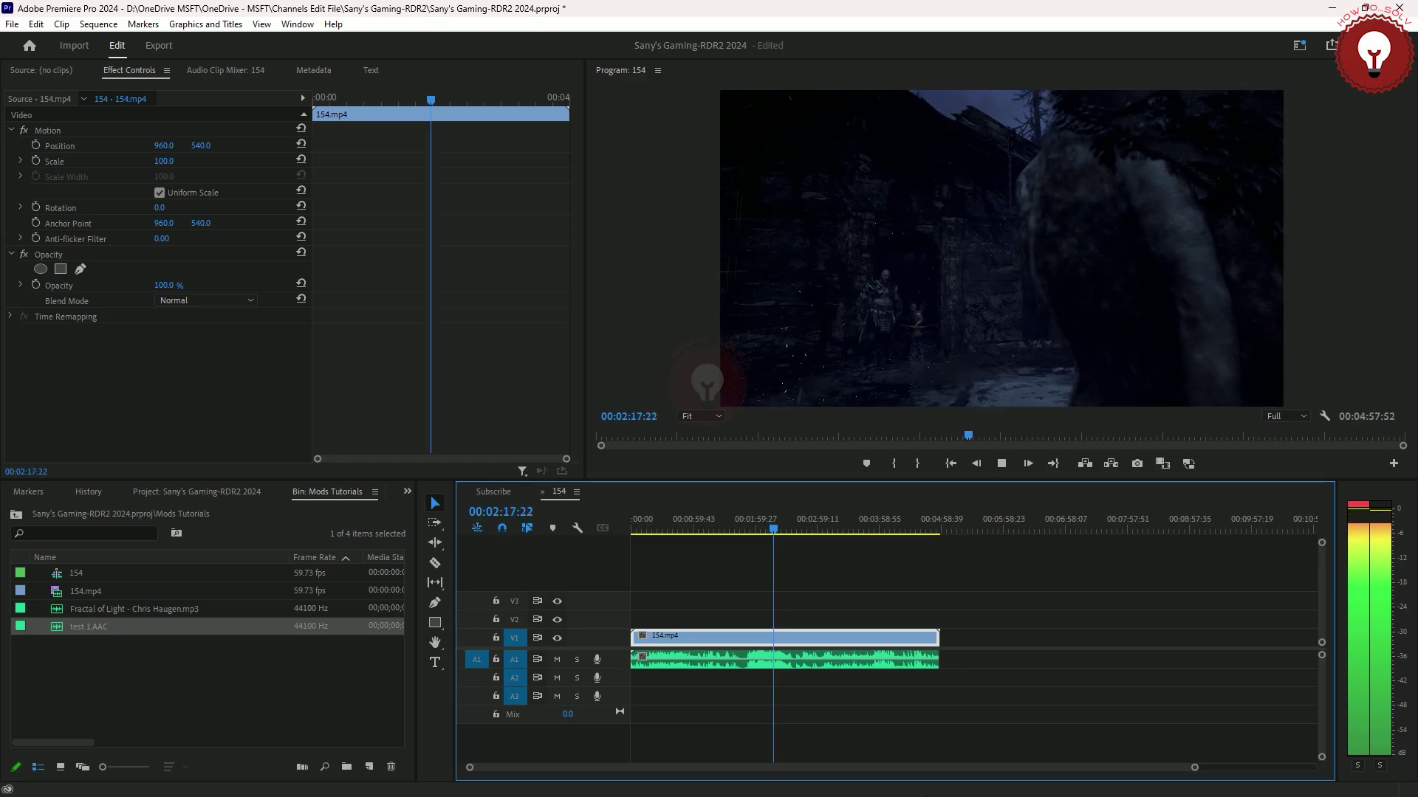
key("space")
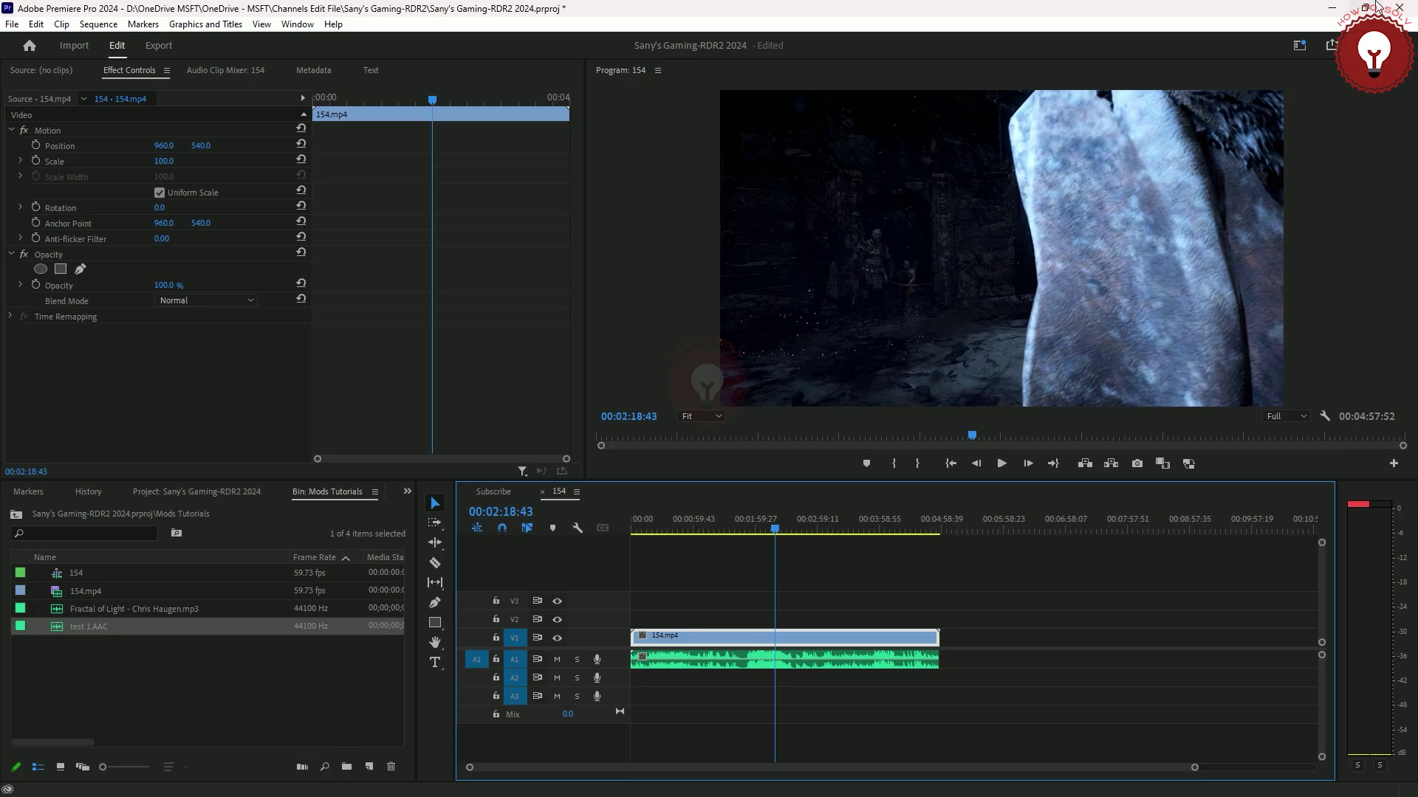
Switch to File Explorer, locate 154.mp4 in the God of War folder inside Recodings, and minimize the window to the desktop.
left_click(1331, 7)
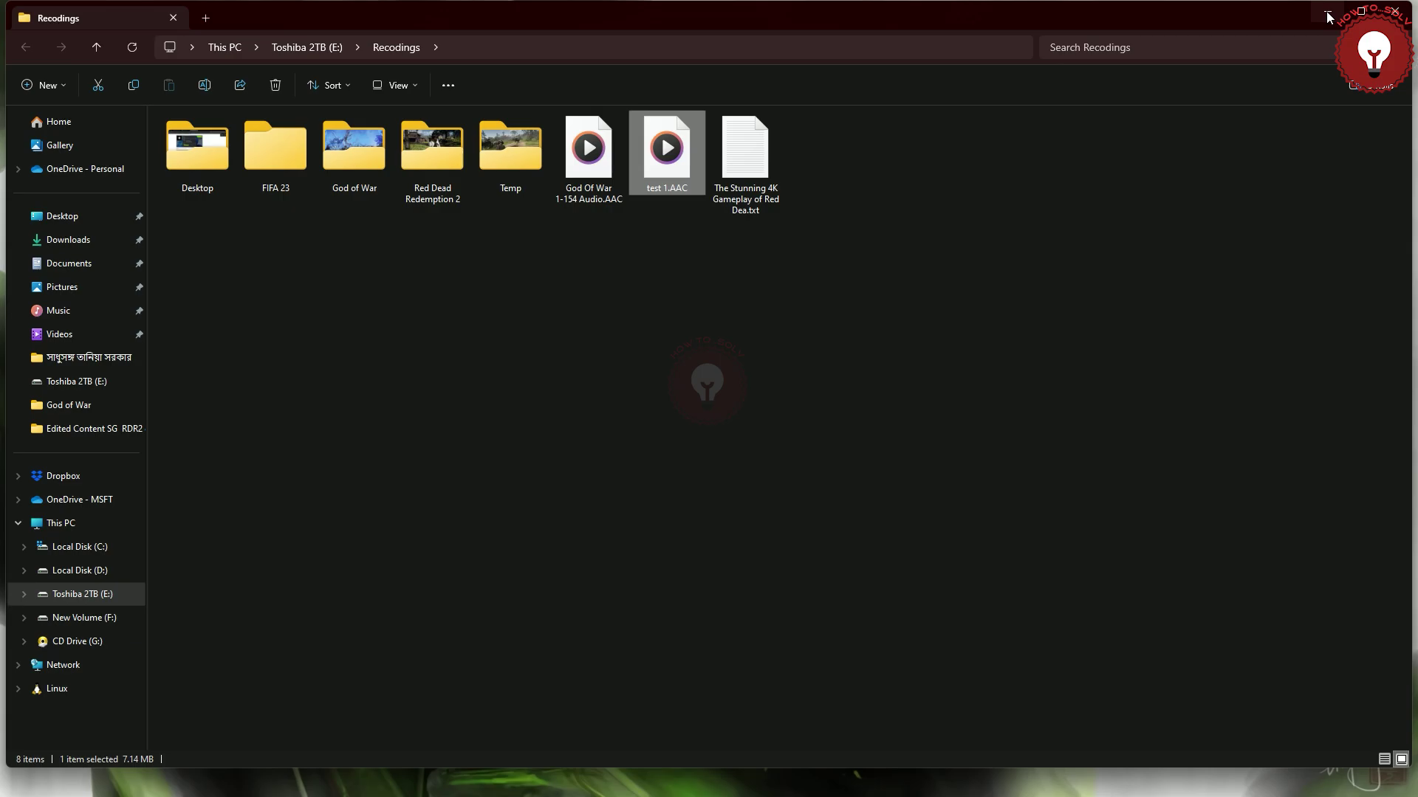
left_click(339, 147)
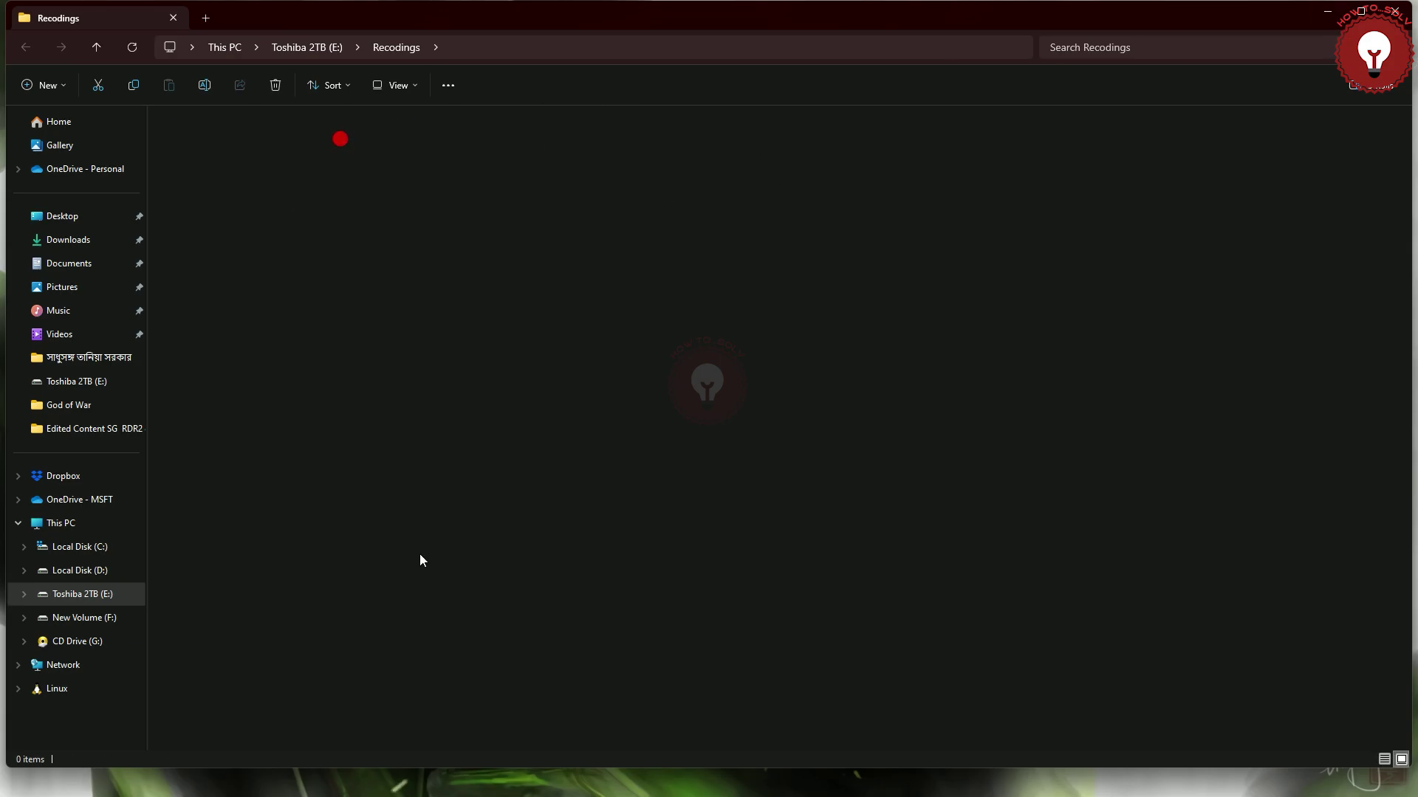
left_click(445, 727)
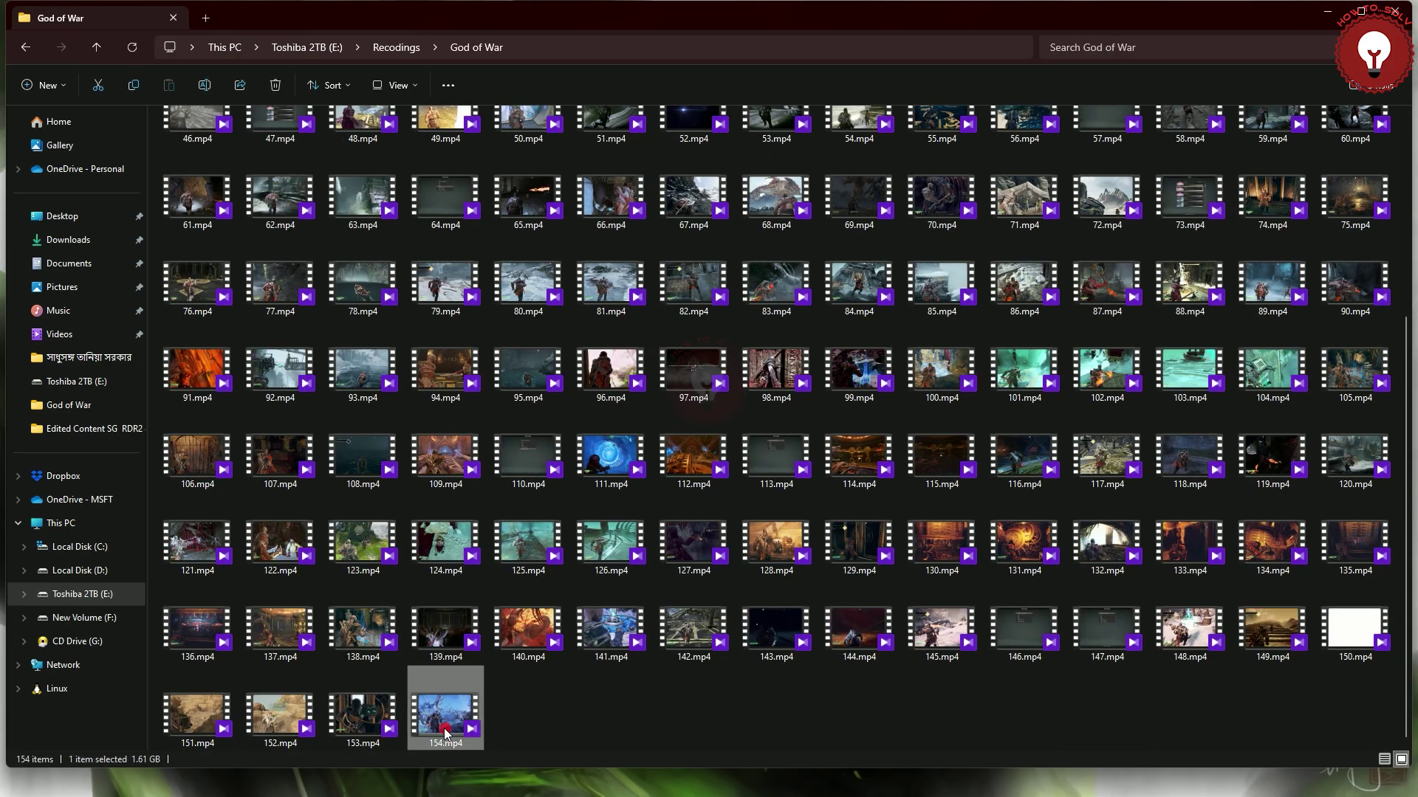
left_click(1338, 14)
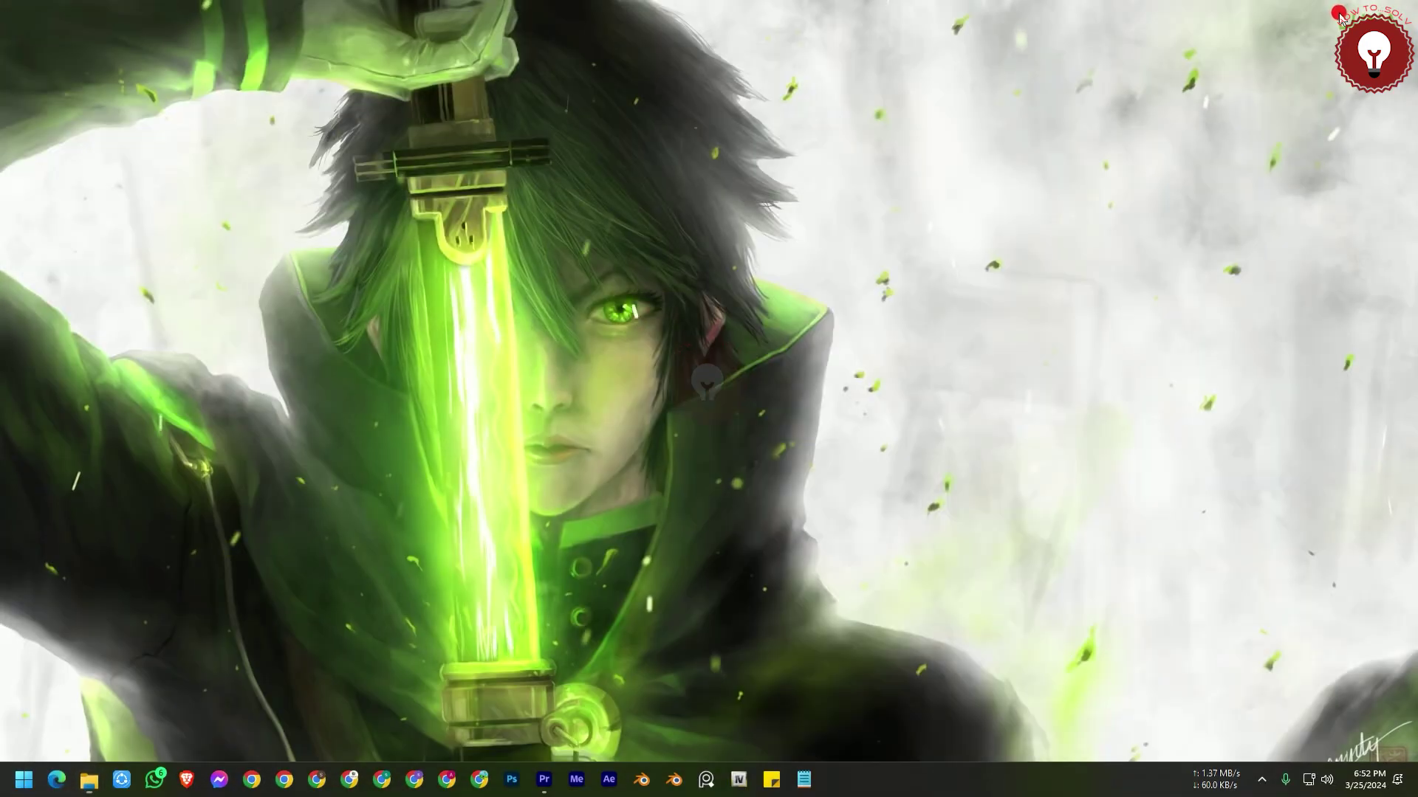